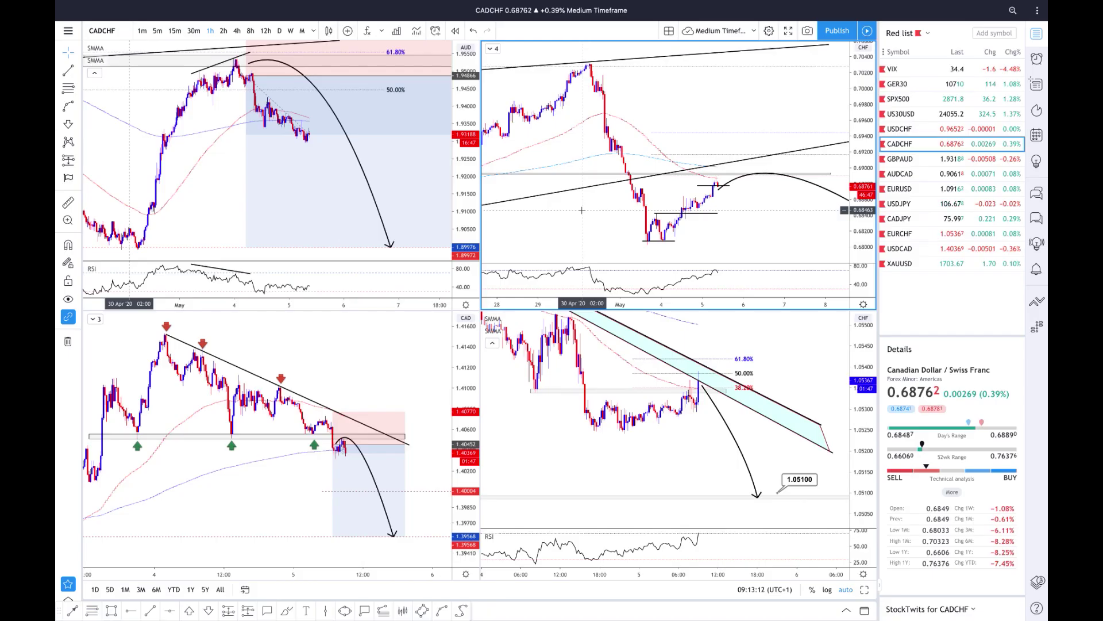
Switch from the full-screen desktop app to the TradingView tab in Chrome showing EURCHF
mouse_move(102, 17)
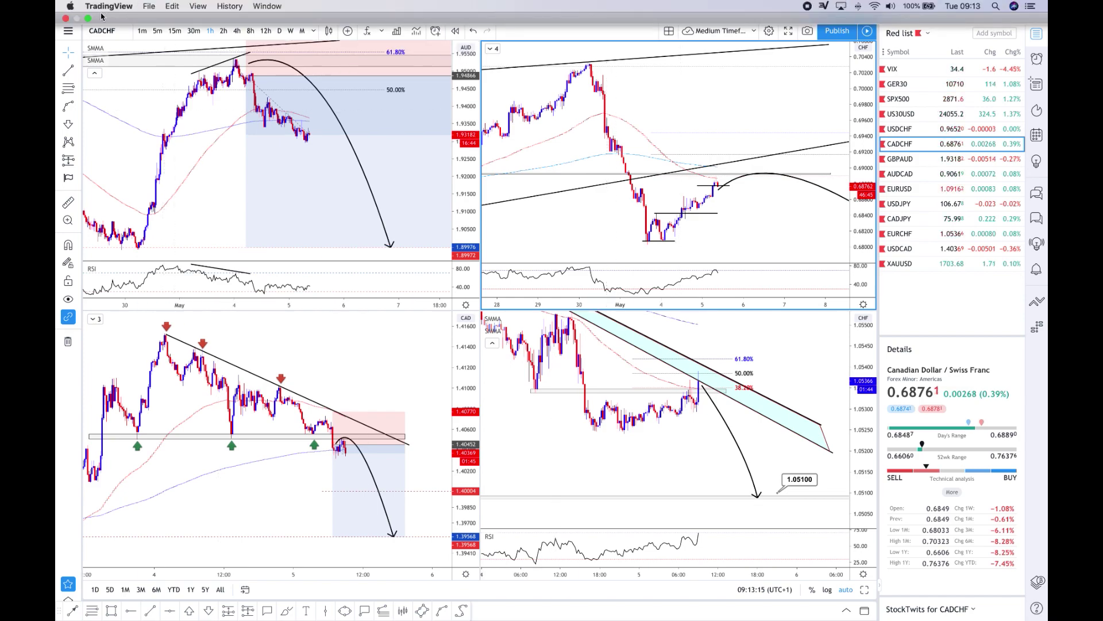
key("super+Tab")
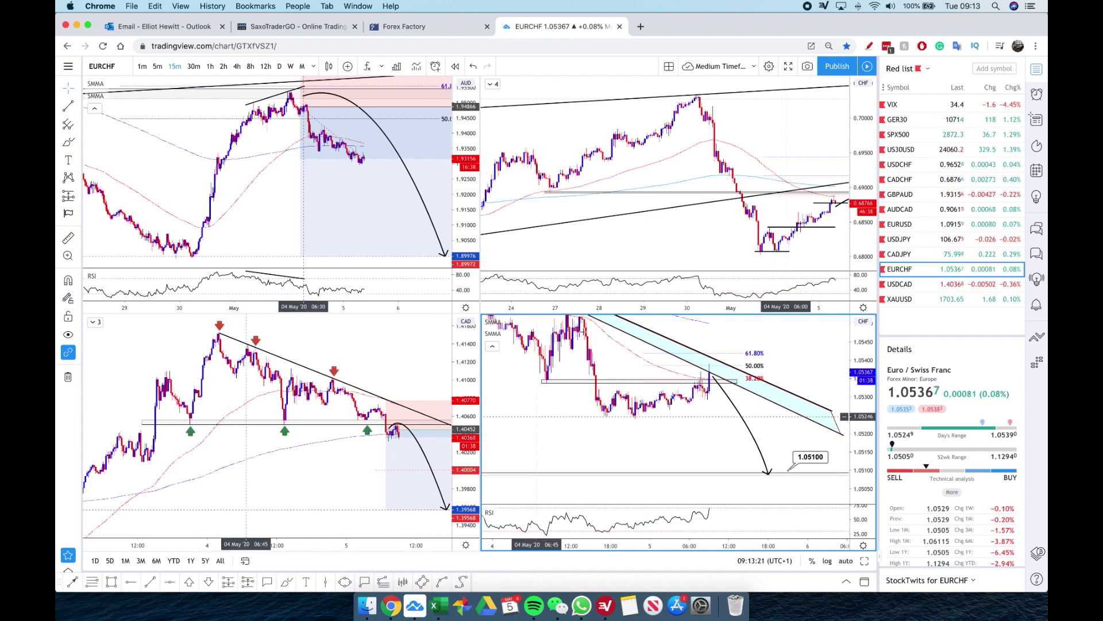
Create a Chrome shortcut named 'TradingView' that opens the chart page as its own window
left_click(1037, 47)
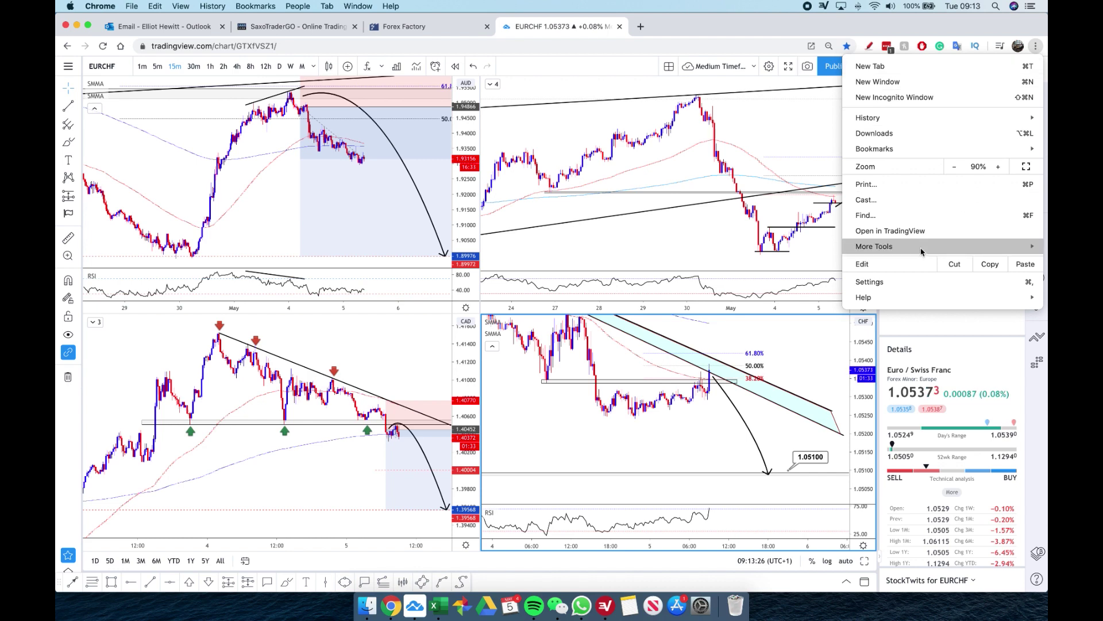
mouse_move(920, 251)
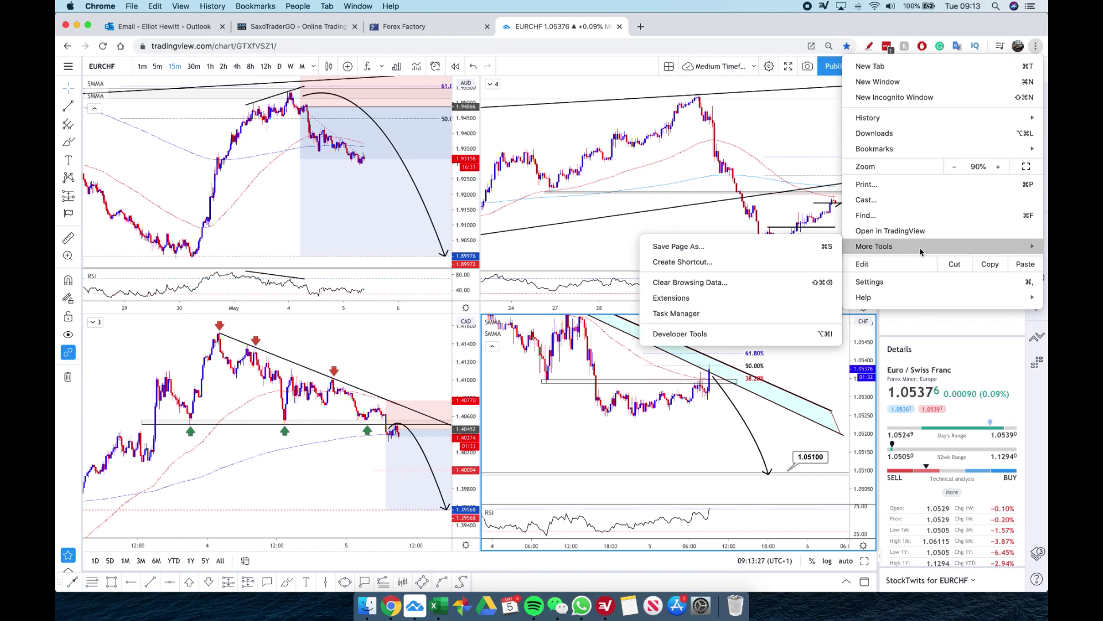
left_click(692, 266)
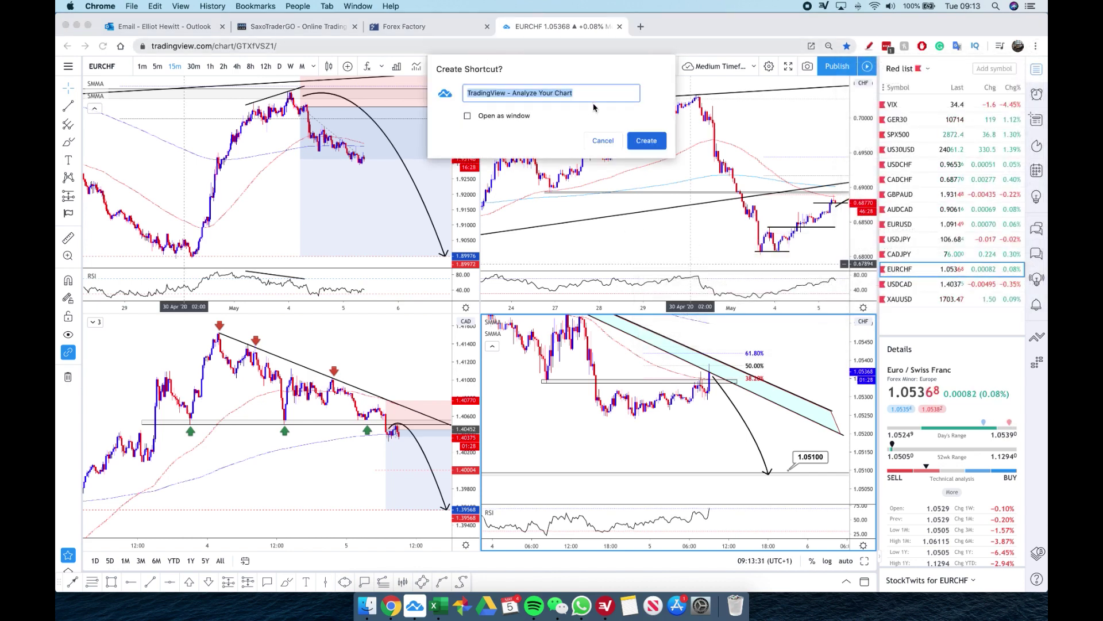
left_click(519, 96)
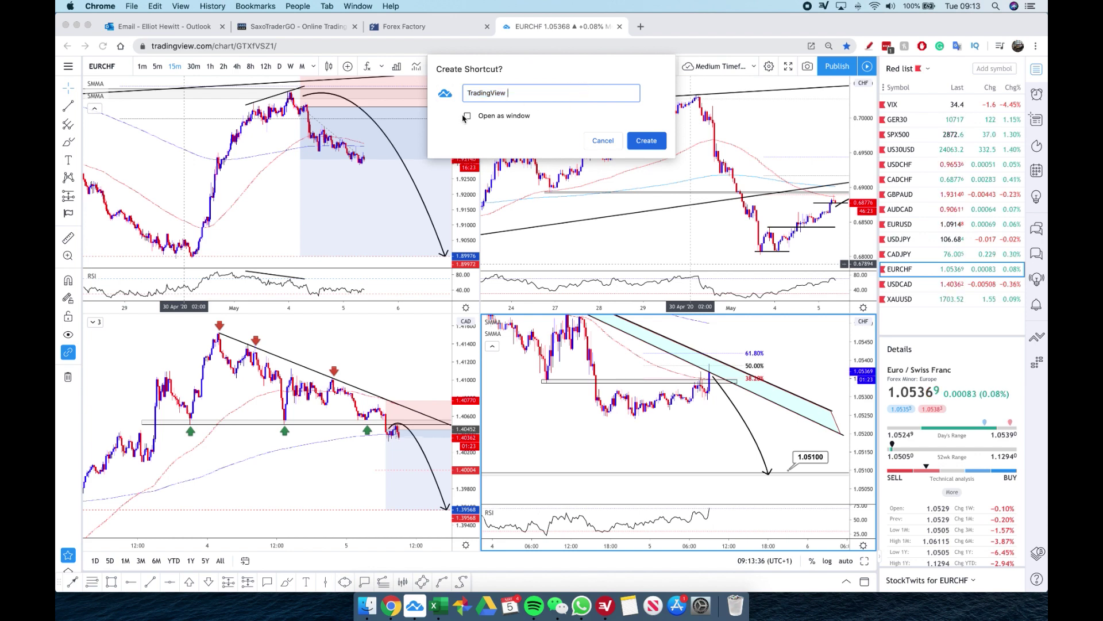
left_click(637, 136)
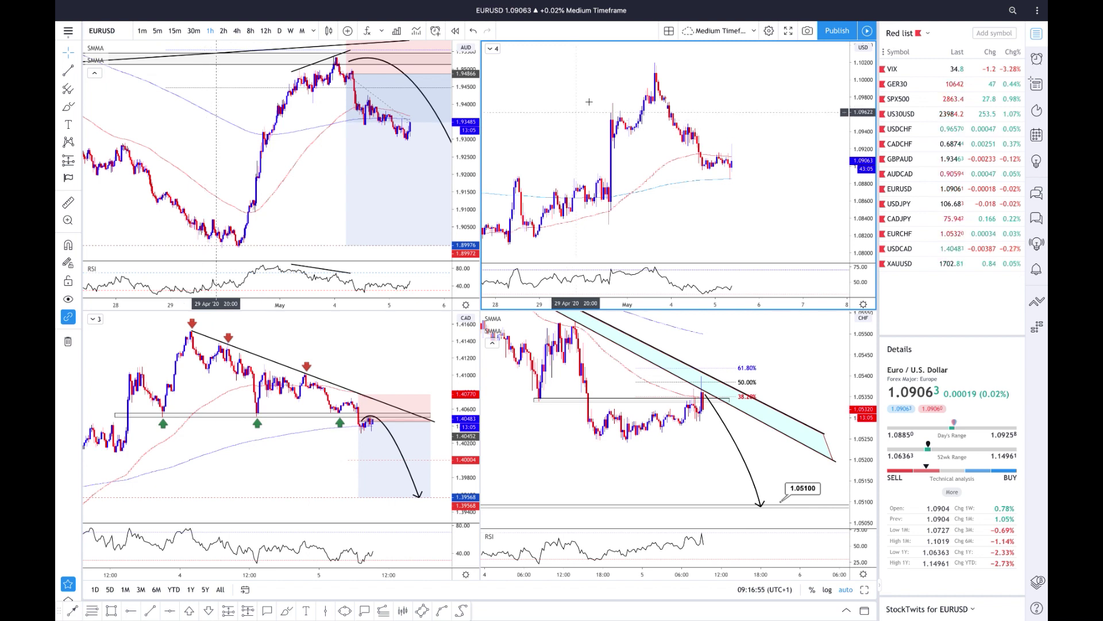
Open symbol search and cancel it without changing the EURUSD symbol
left_click(116, 31)
key("Escape")
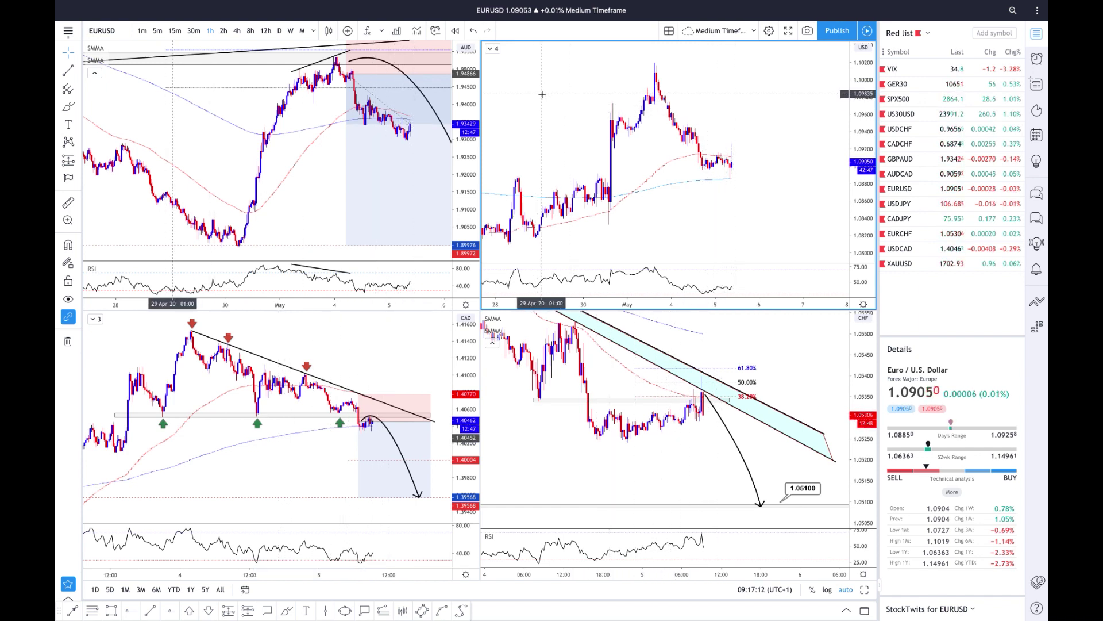
scroll(542, 94, "left", 2)
Dismiss the top-right chart's context menu and bring up the saved watchlists menu
right_click(530, 75)
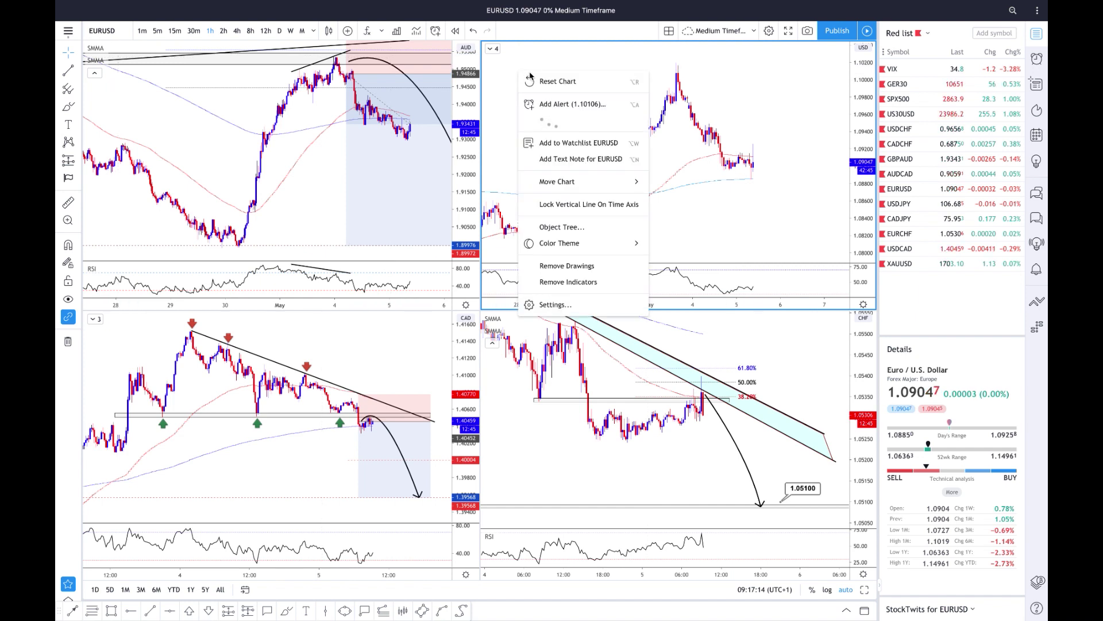
left_click(868, 47)
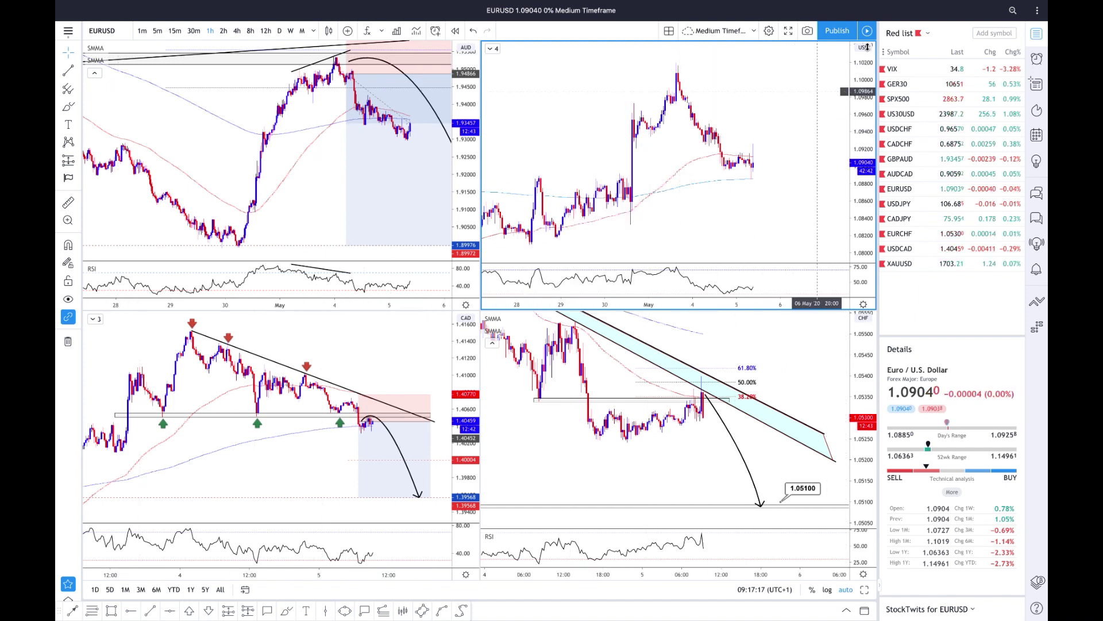
left_click(903, 33)
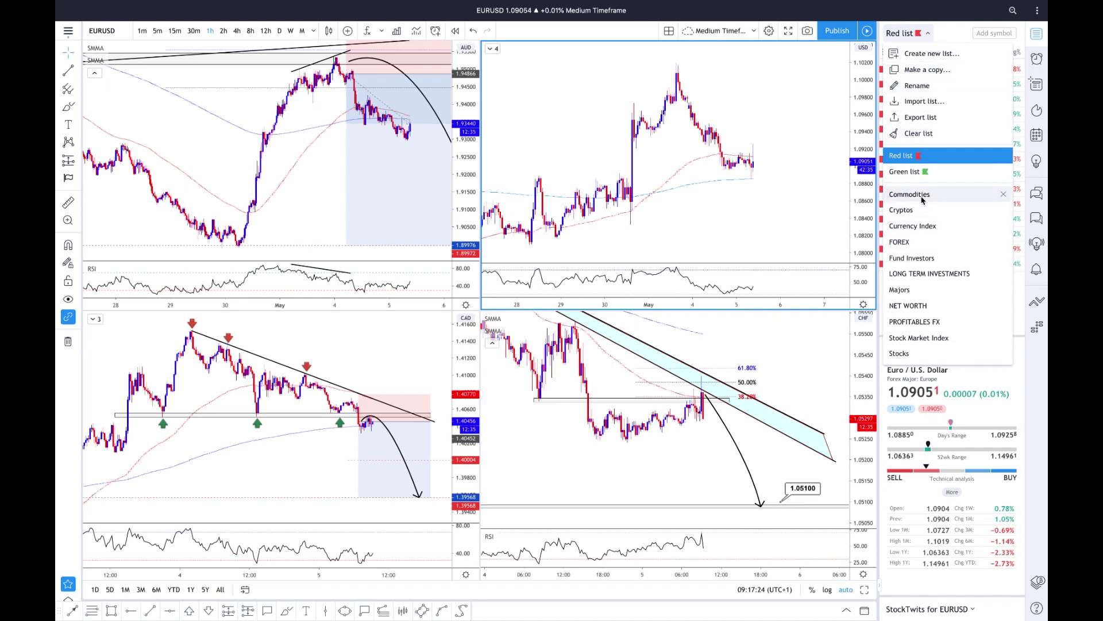
Load the FOREX watchlist, maximize AUDCAD with drawings hidden, and step down to EURCAD
left_click(906, 242)
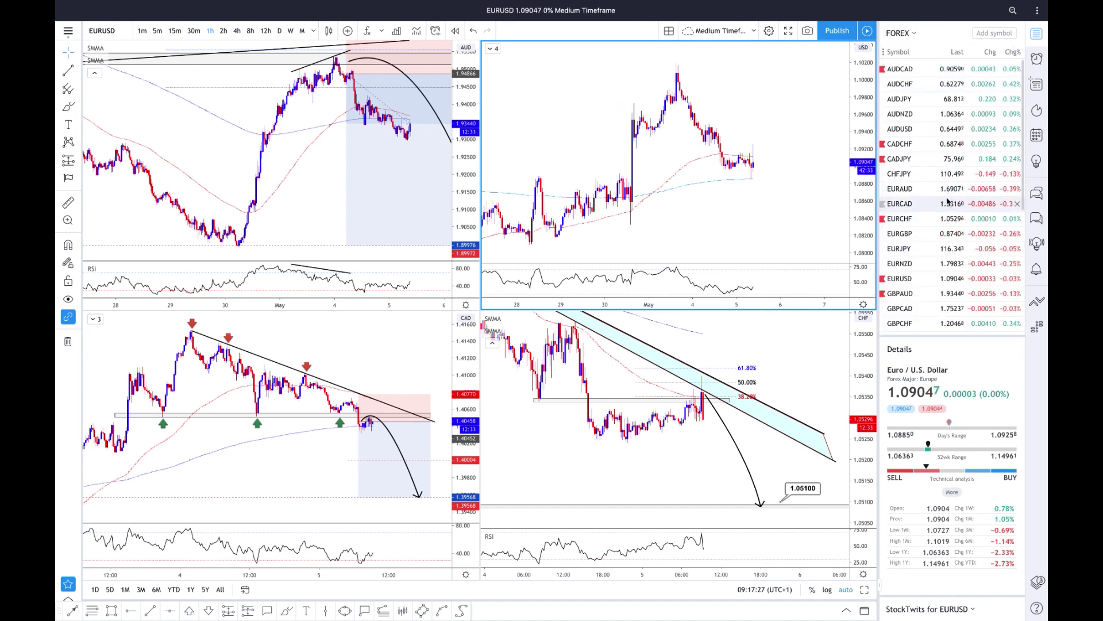
left_click(929, 66)
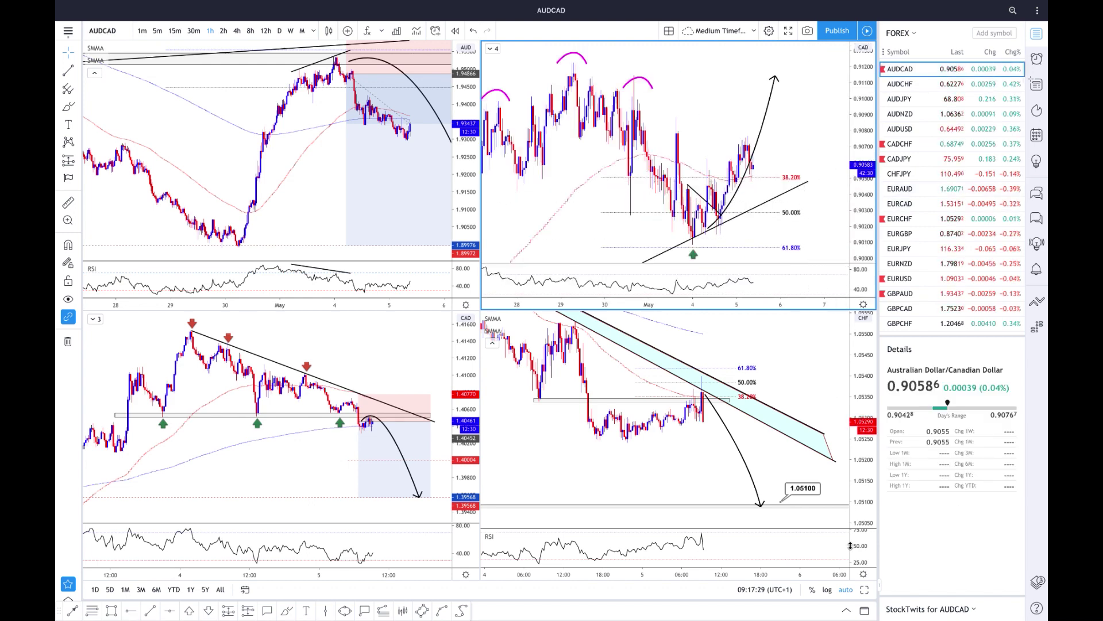
left_click(864, 590)
key("ctrl+alt+h")
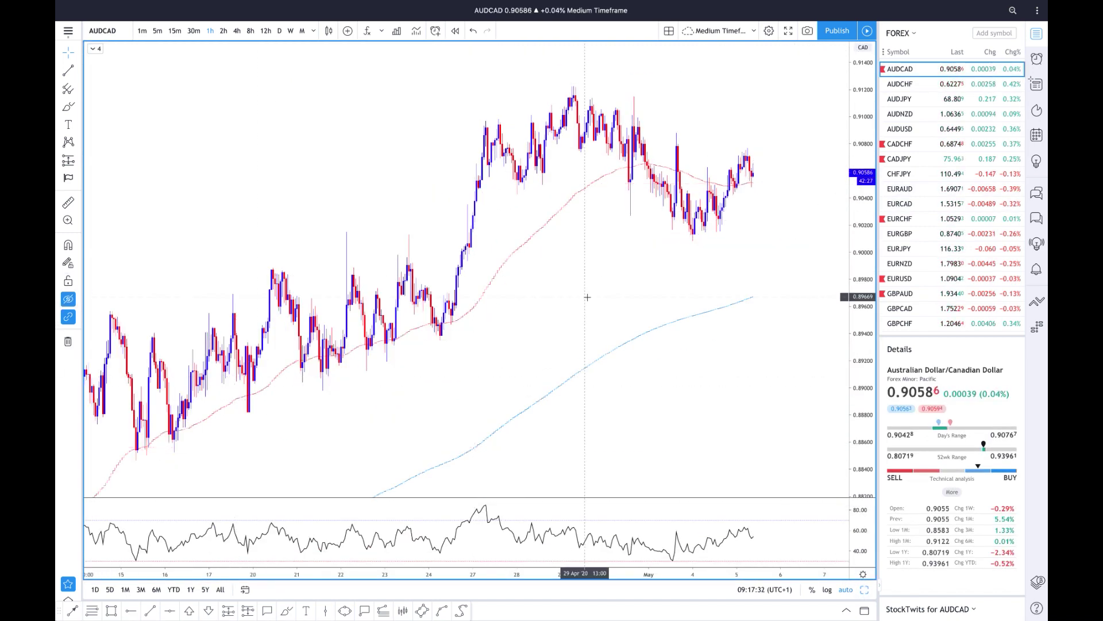
key("Down")
key("Down")
key("Down")
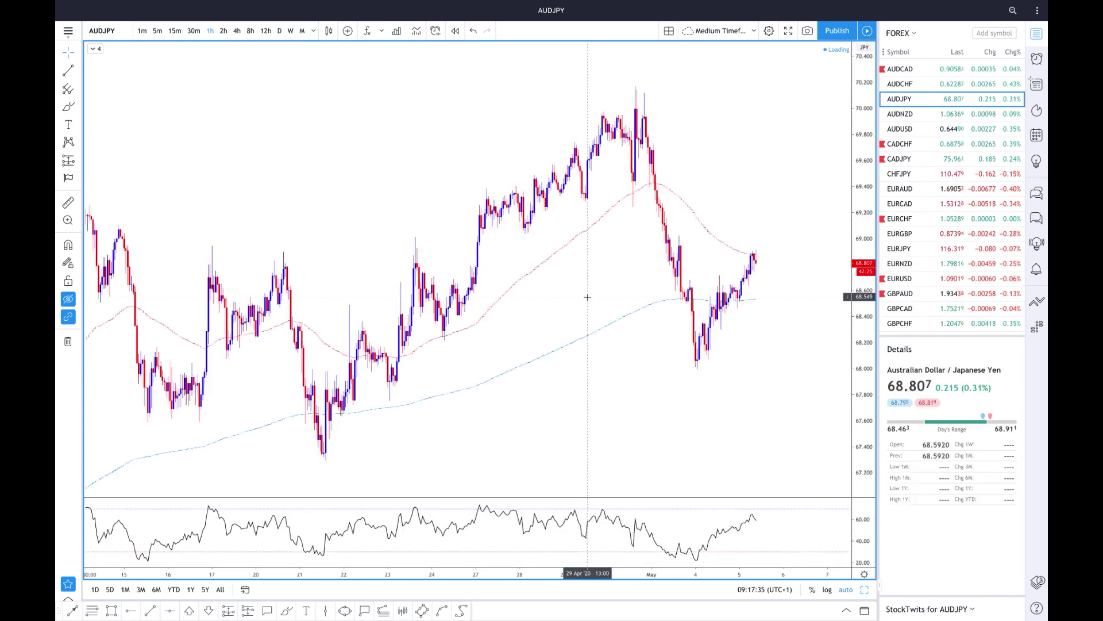
key("Down")
key("Down")
key("Down")
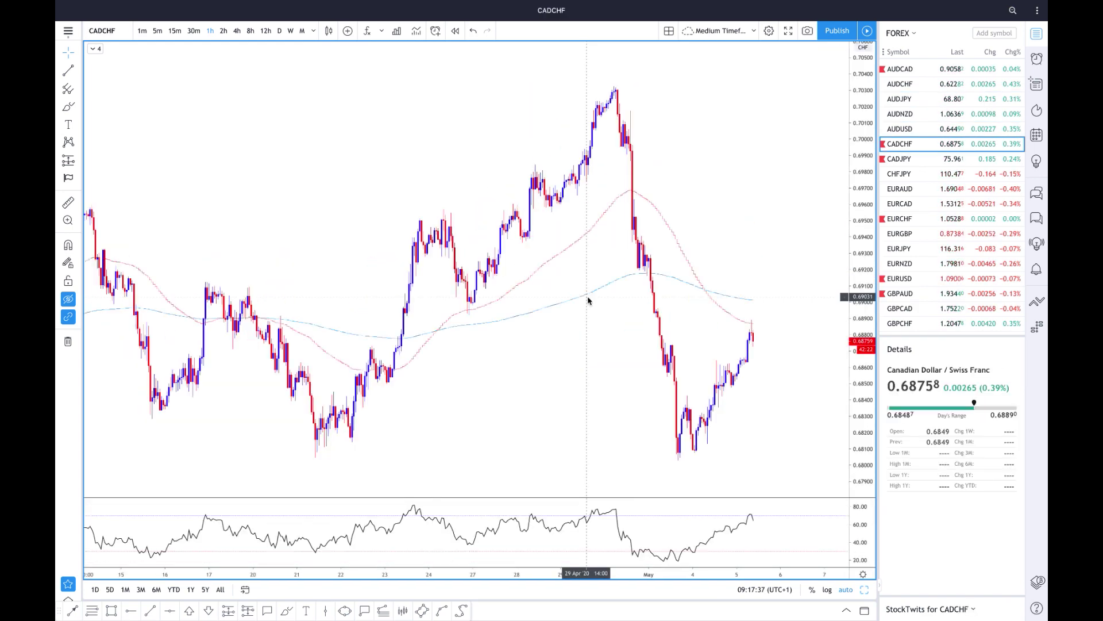
key("Down")
key("Down")
key("Down")
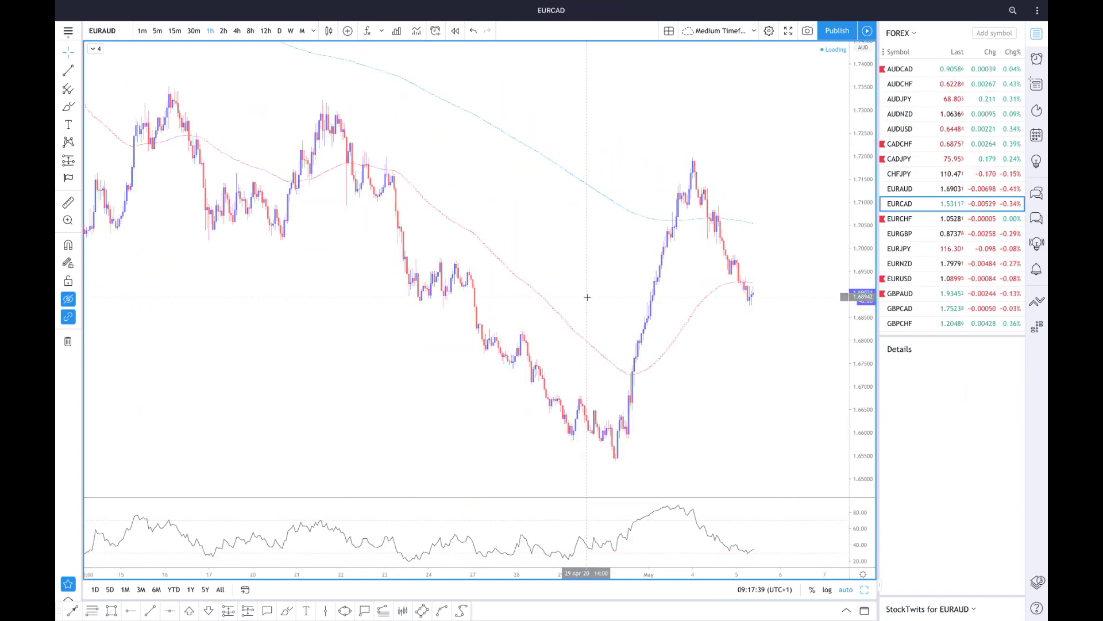
Browse the Commodities and Currency Index watchlists, then settle on Stock Market Index
left_click(900, 32)
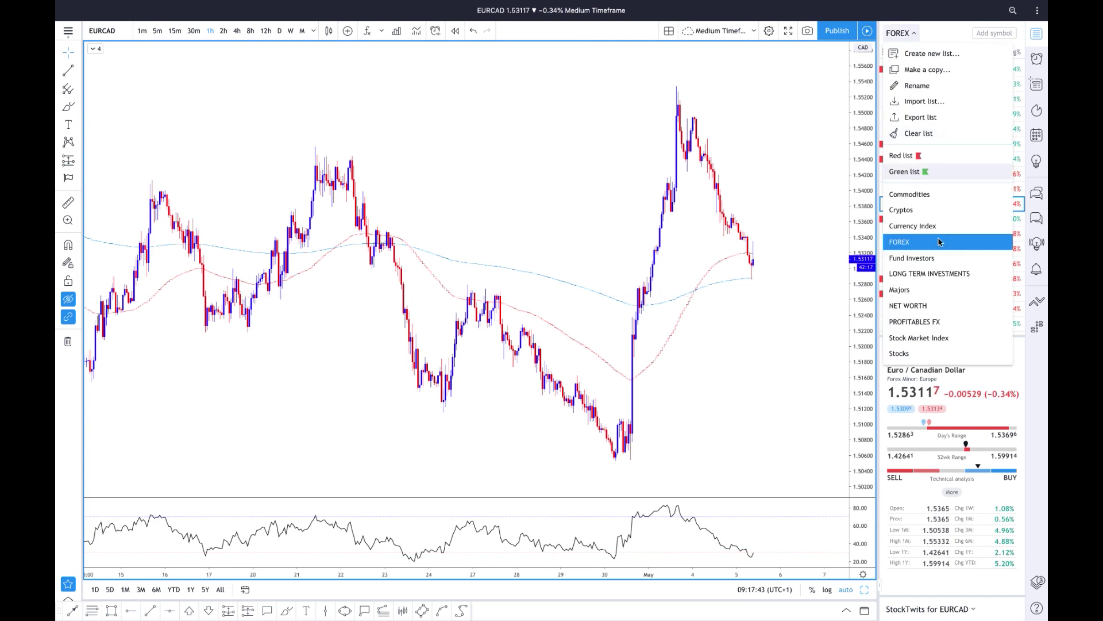
left_click(926, 196)
left_click(910, 32)
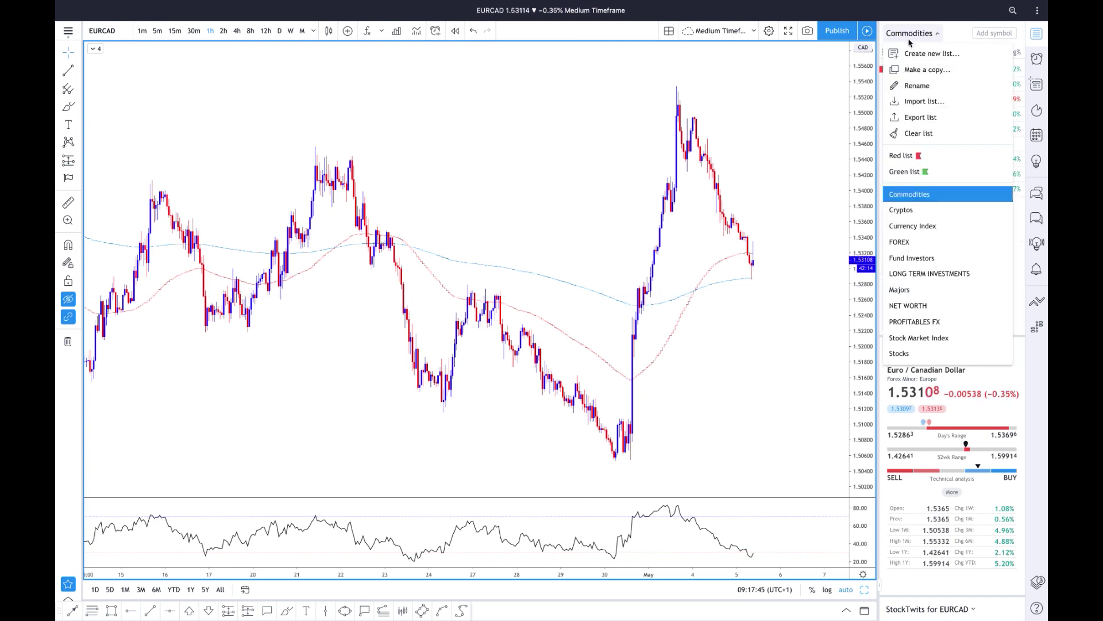
left_click(922, 226)
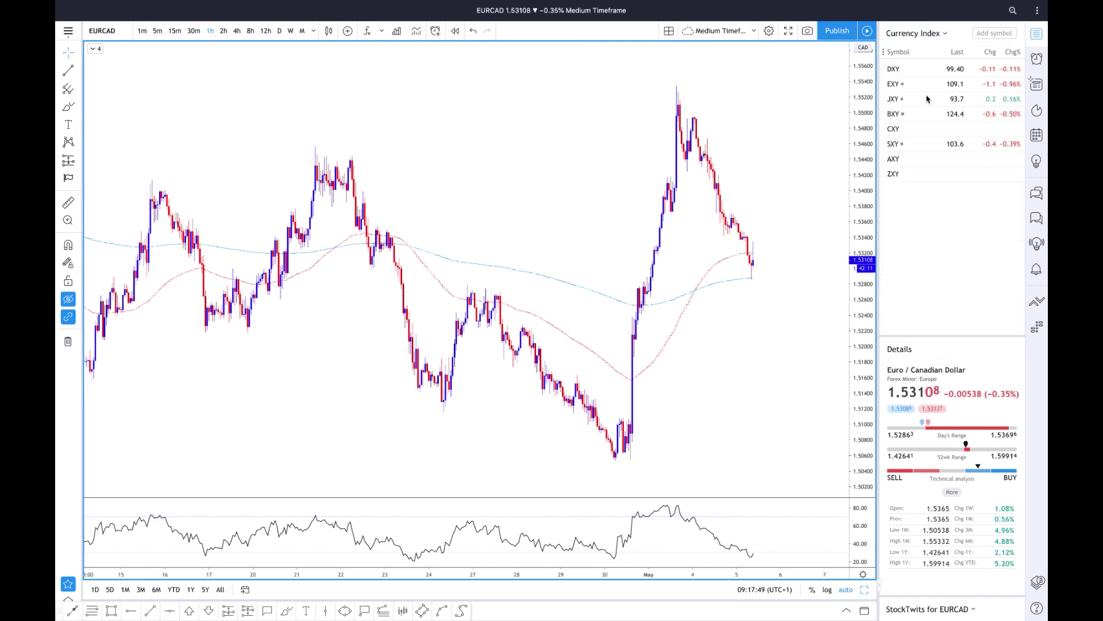
left_click(932, 33)
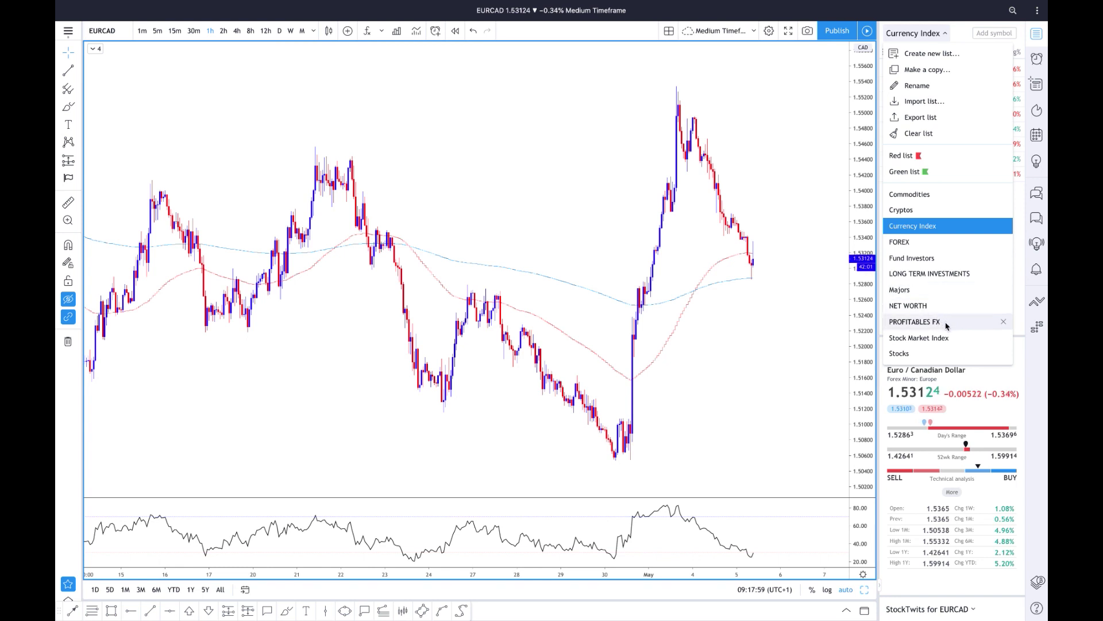
left_click(944, 338)
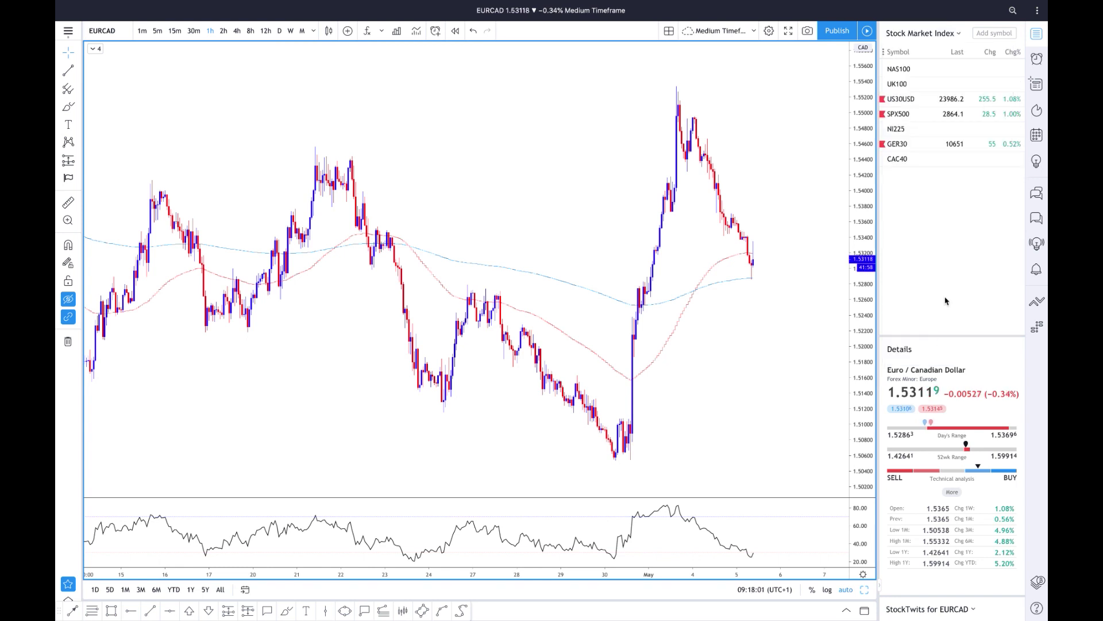
left_click(927, 36)
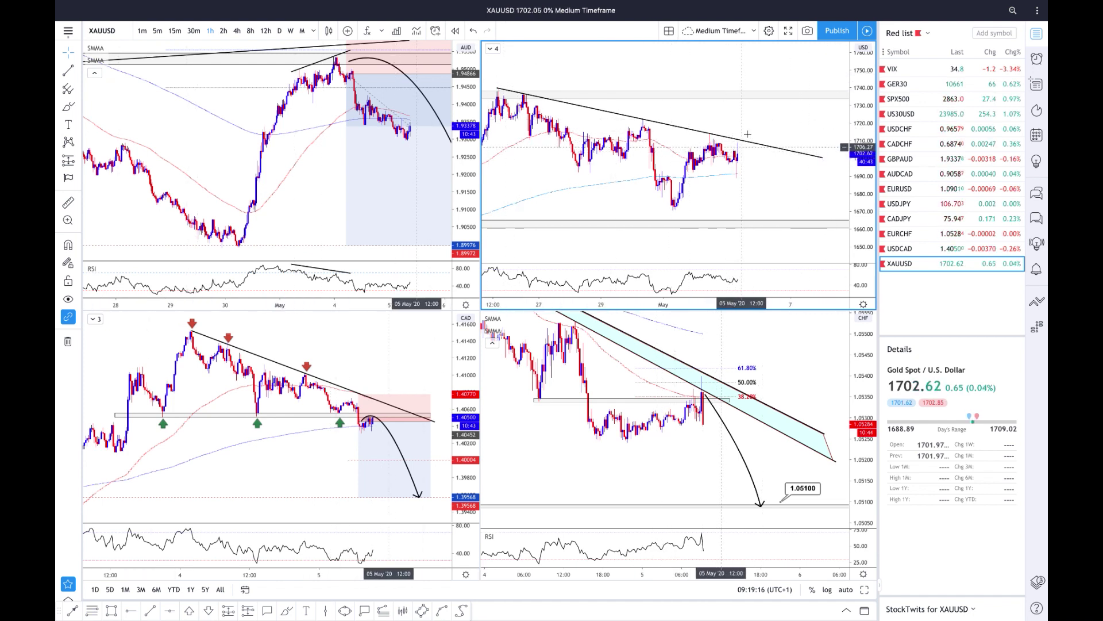
Open the Edit Alert dialog for the XAUUSD alert at 1709.66 from its chart line
left_click(844, 142)
left_click(784, 138)
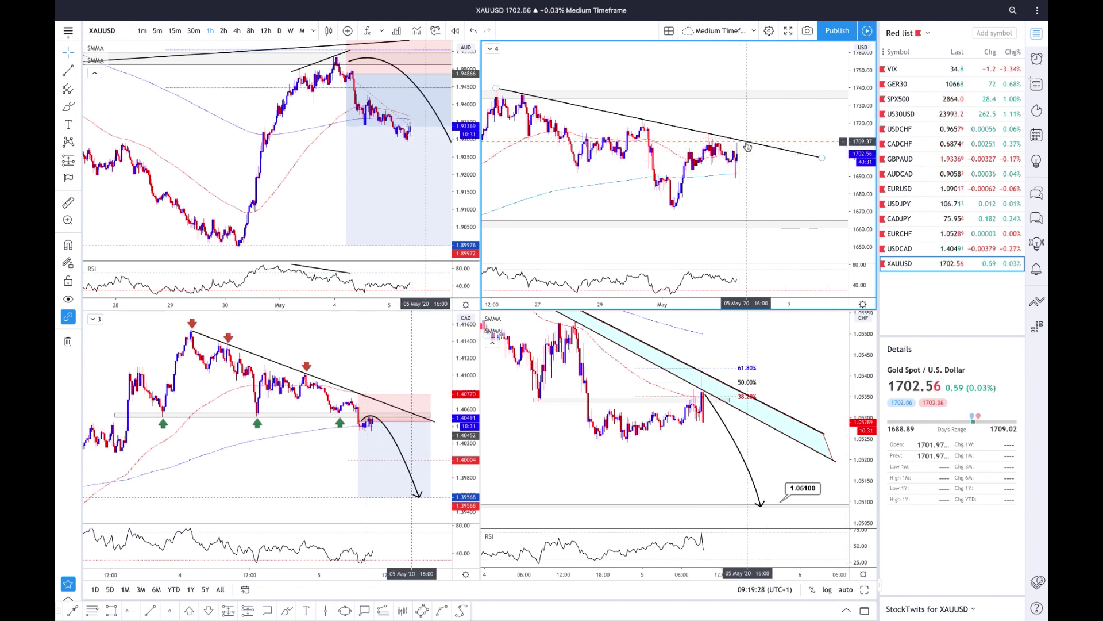
right_click(796, 140)
left_click(812, 170)
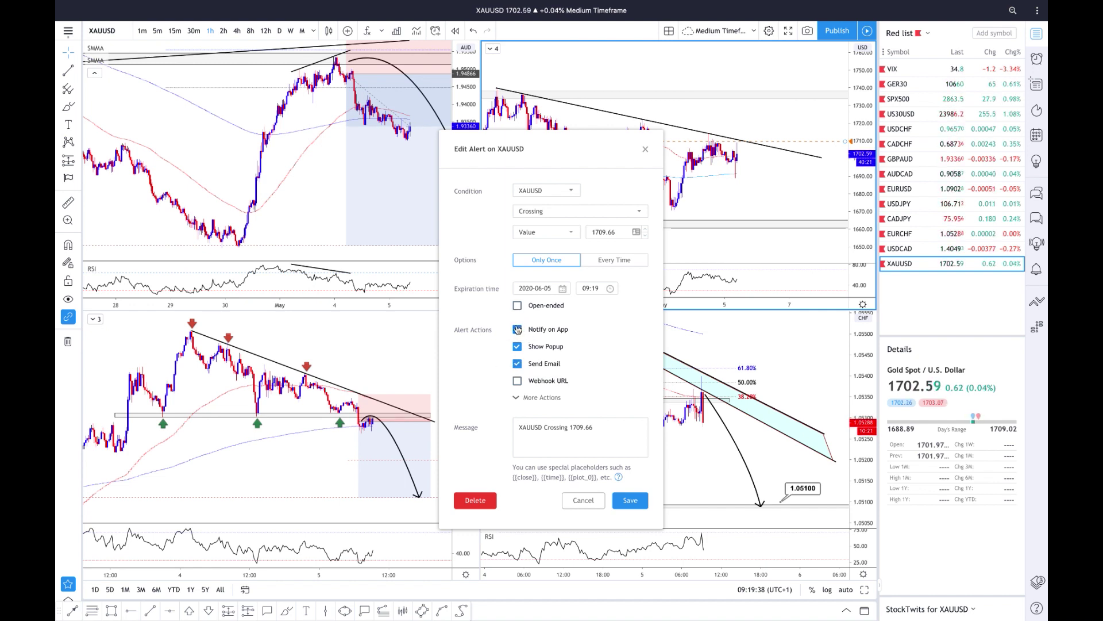
Expand More Actions, then cancel the XAUUSD alert editor without saving changes
left_click(540, 397)
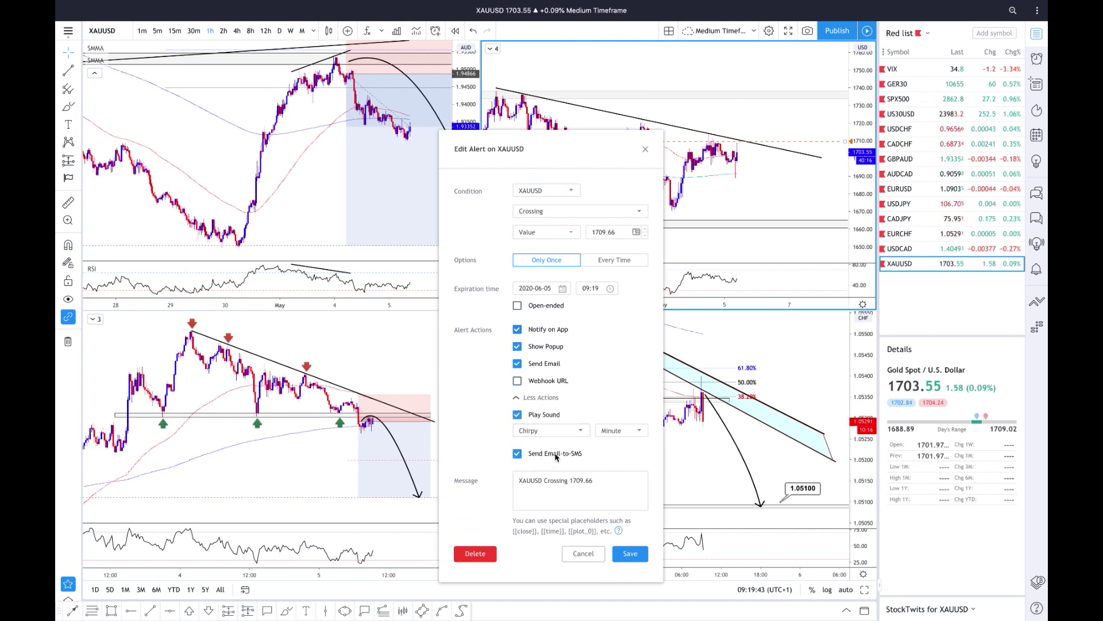
left_click(589, 555)
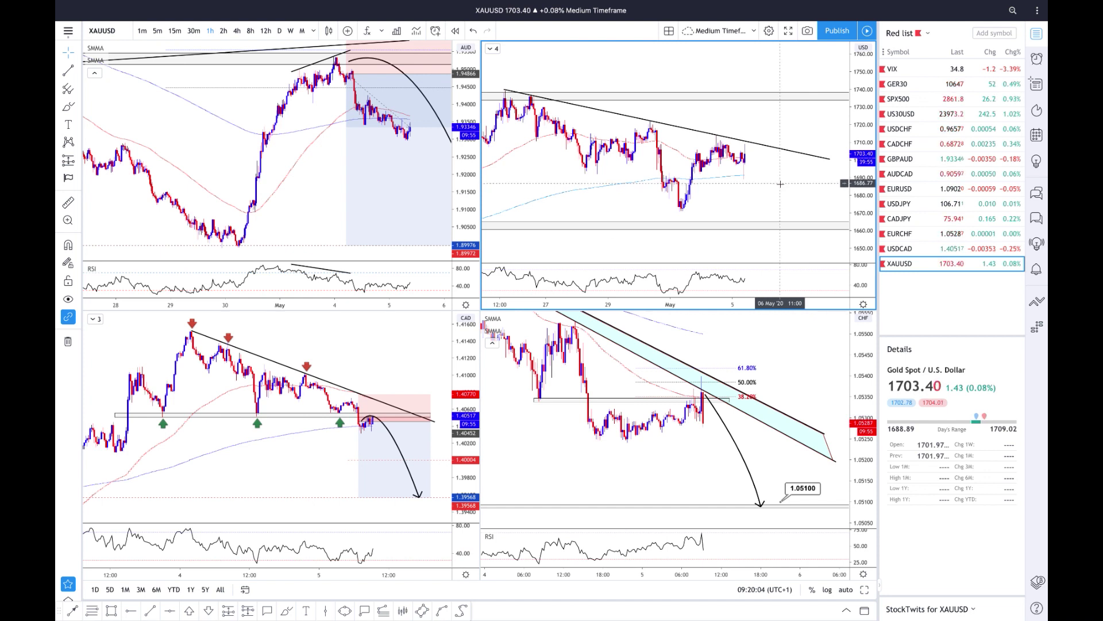
scroll(776, 178, "right", 1)
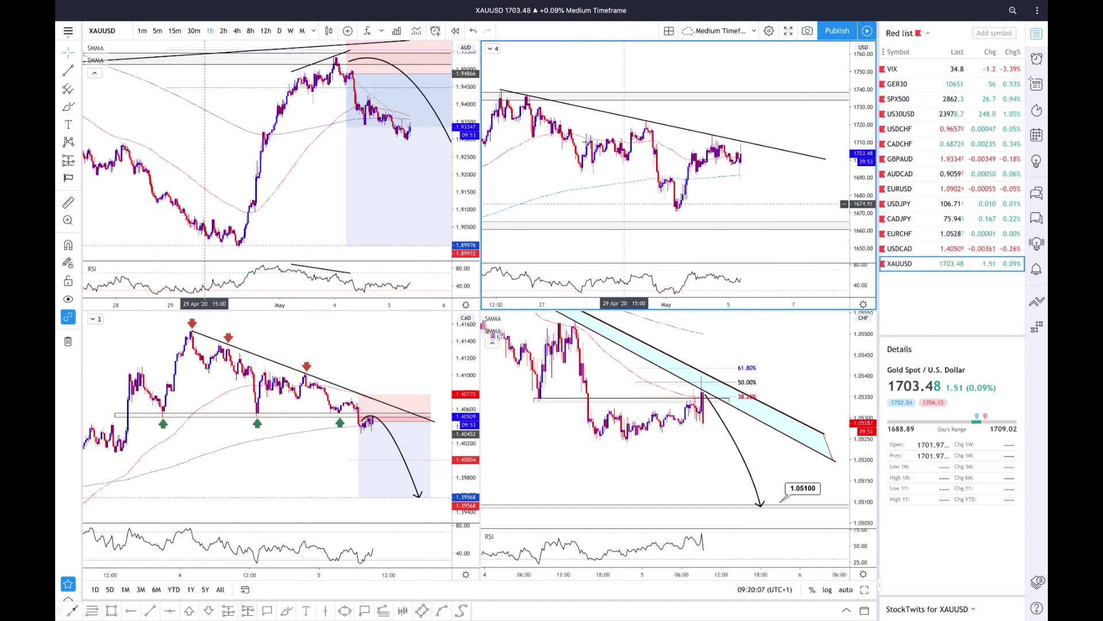
Select the descending trendline on the gold chart and cancel its settings unchanged
left_click(648, 123)
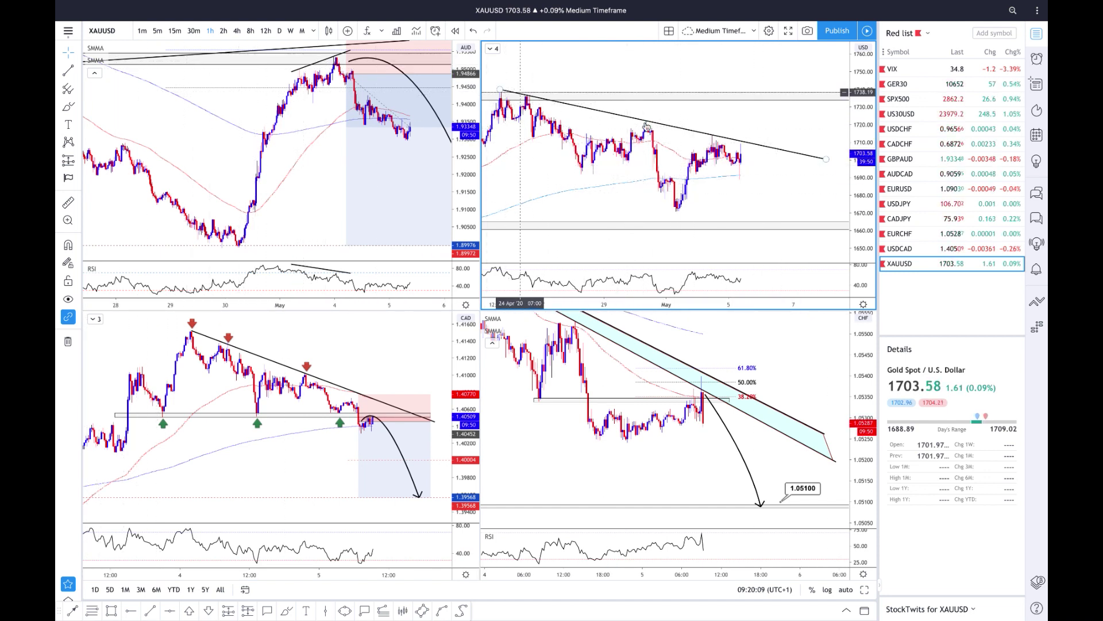
double_click(730, 142)
left_click(573, 381)
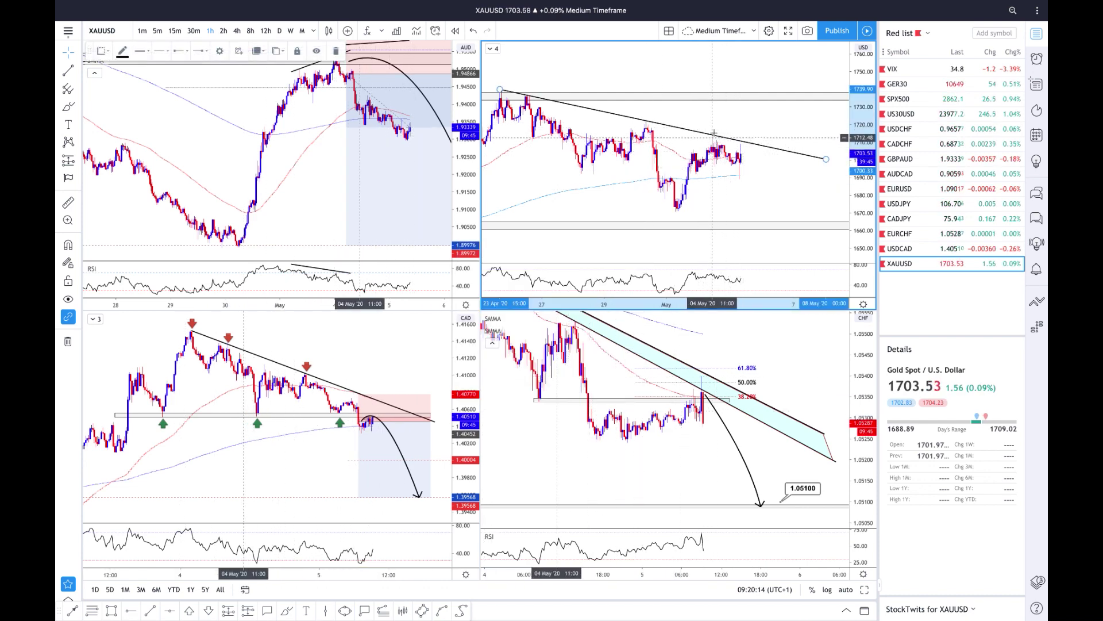
Create a 1h XAUUSD alert with condition Crossing Trend Line on the descending trendline
left_click(240, 54)
left_click(549, 214)
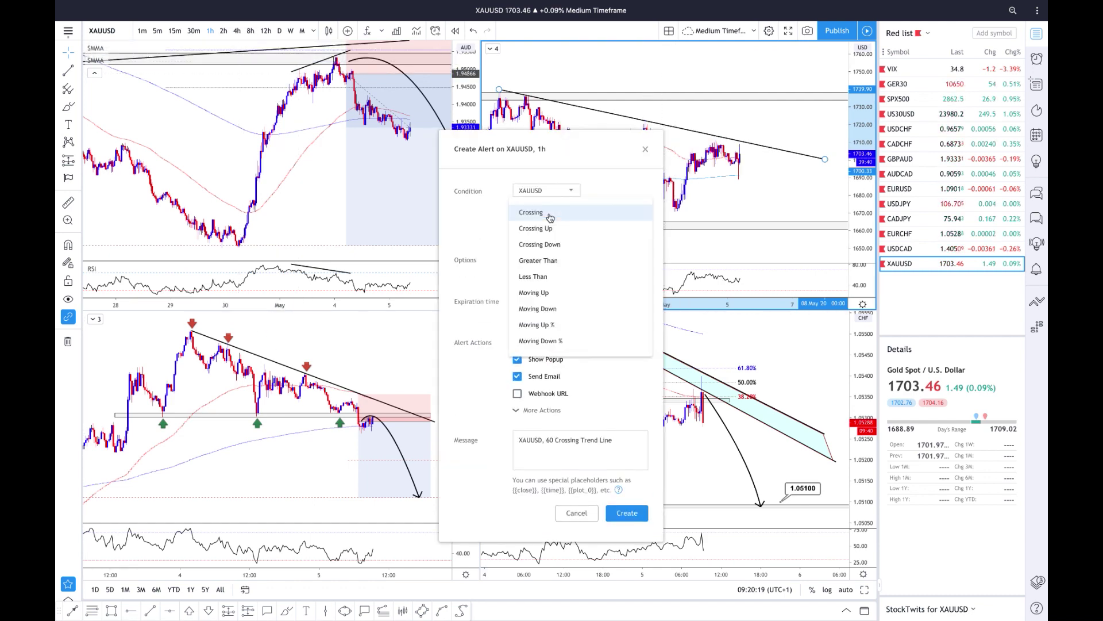
left_click(485, 224)
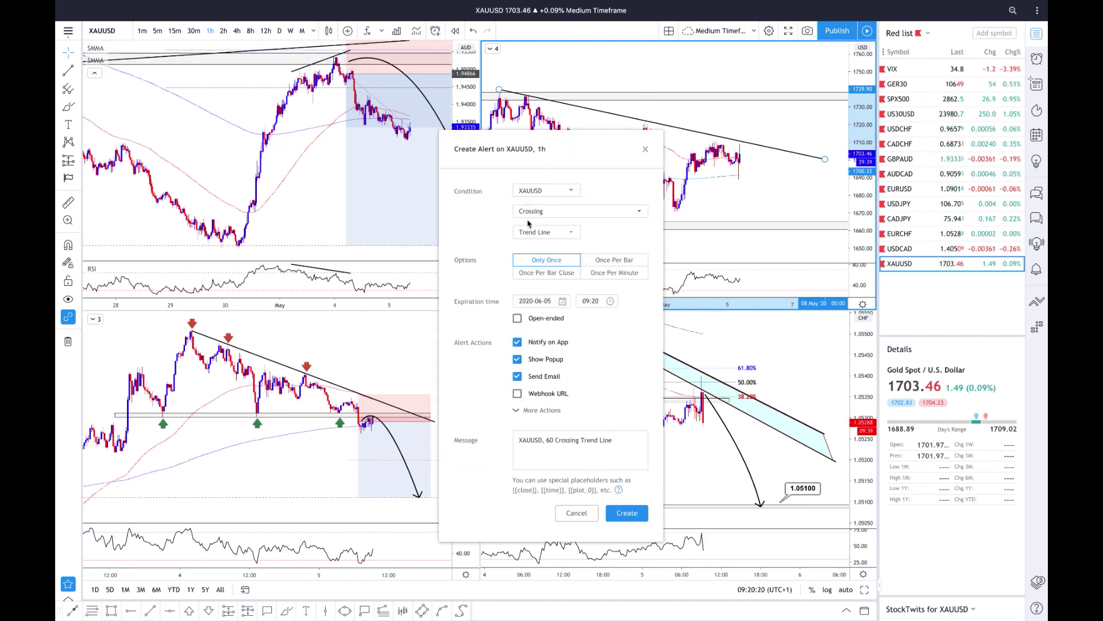
left_click(626, 513)
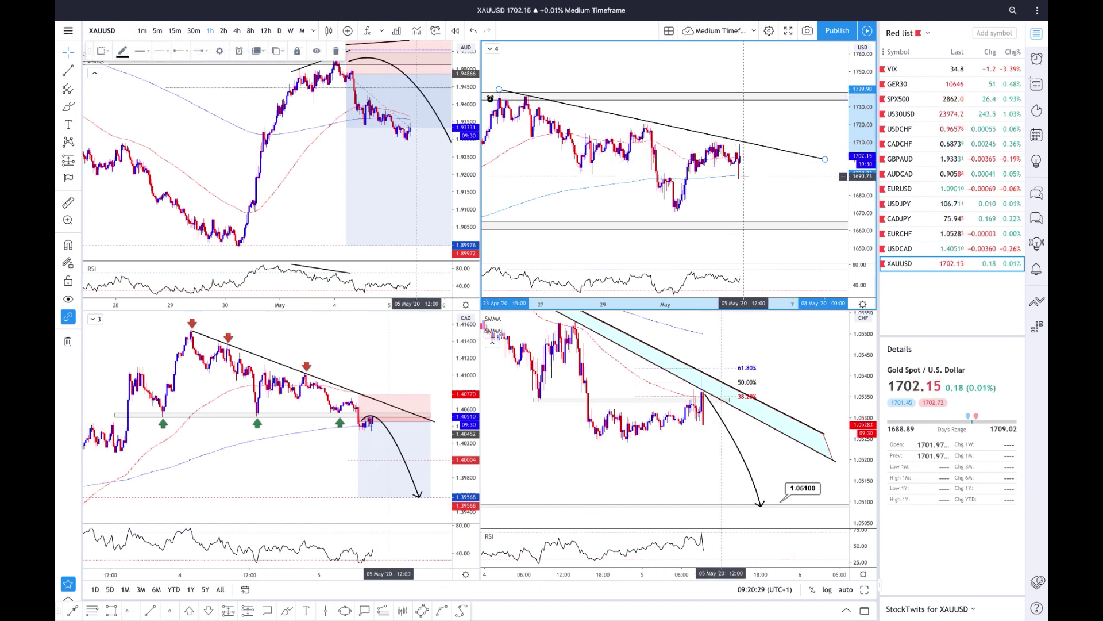
Show the Alerts panel listing crossing alerts for AUDUSD, SPX500, EURAUD and USDJPY
left_click(1037, 60)
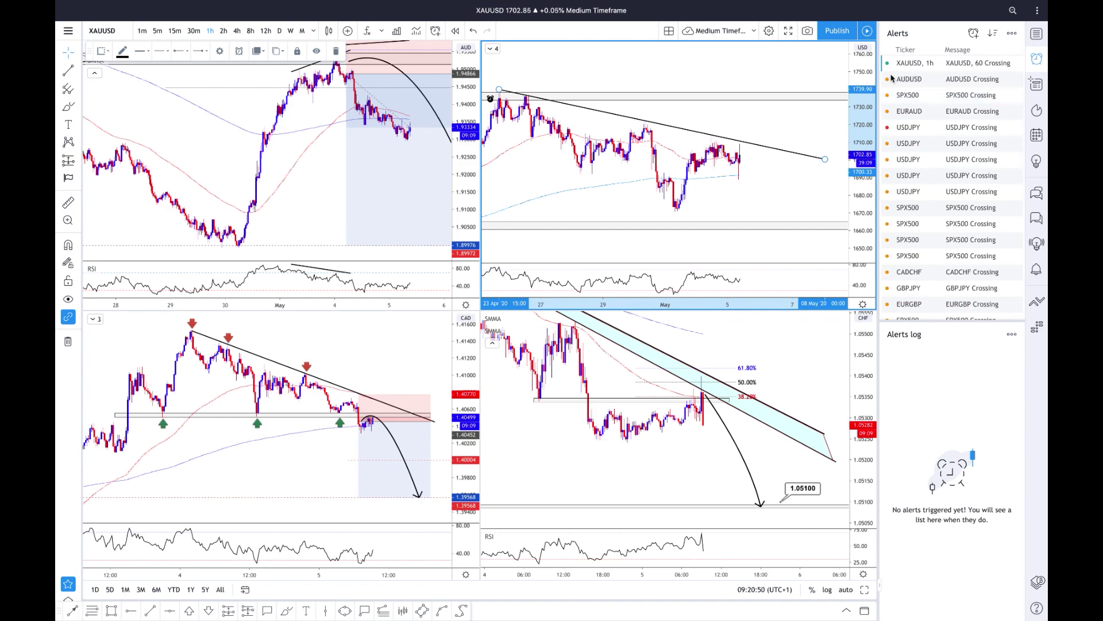
mouse_move(915, 69)
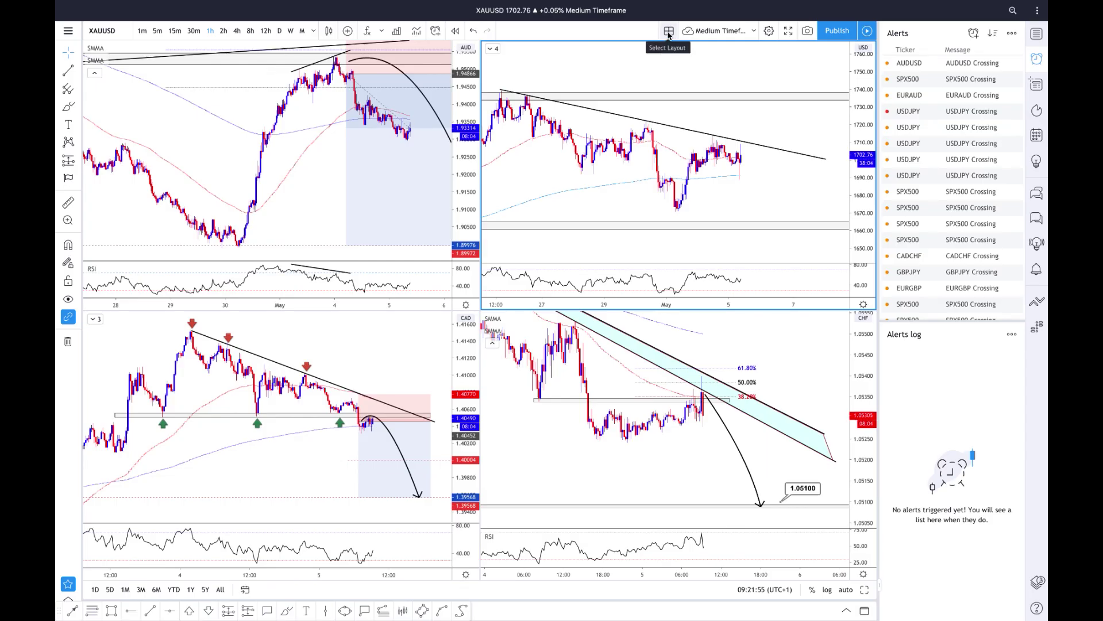
left_click(670, 33)
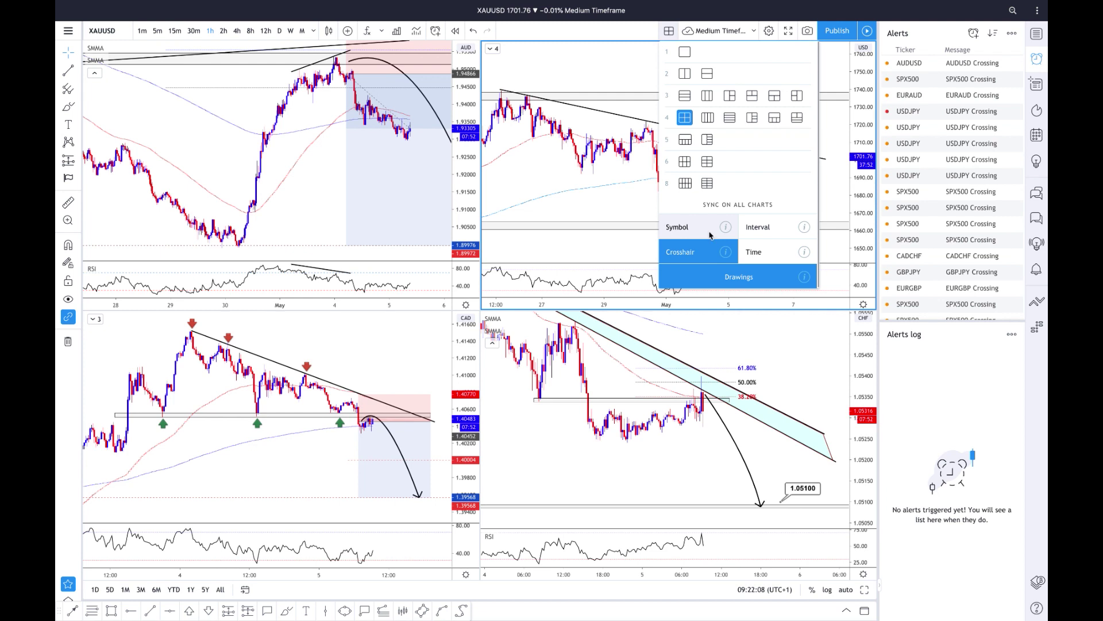
Make the bottom-right EURCHF chart active and sync its symbol across all four charts
left_click(300, 216)
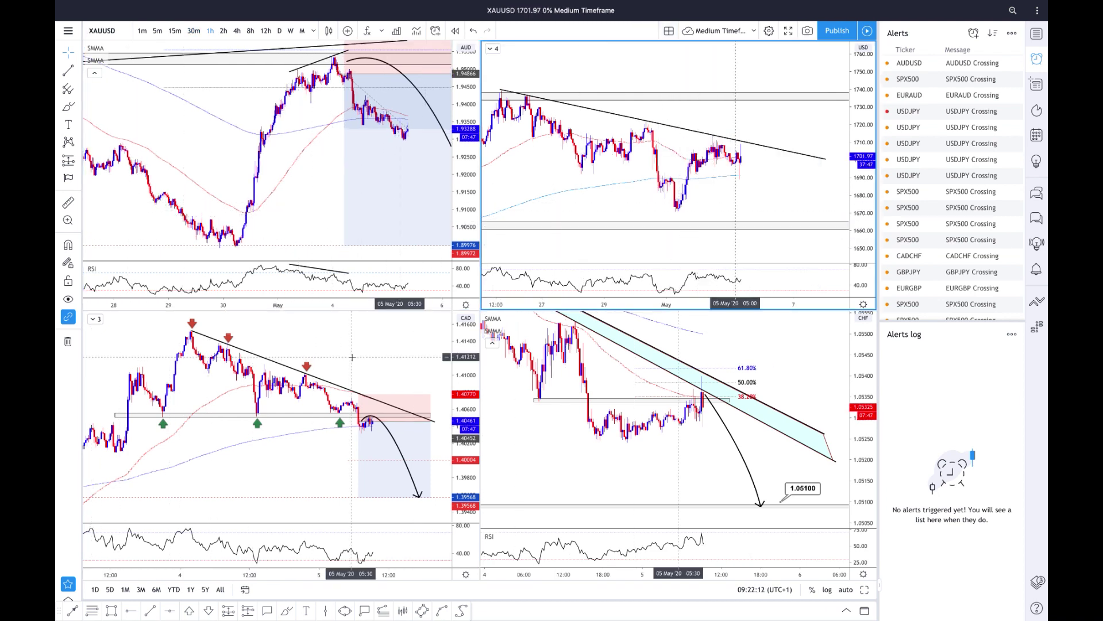
left_click(561, 367)
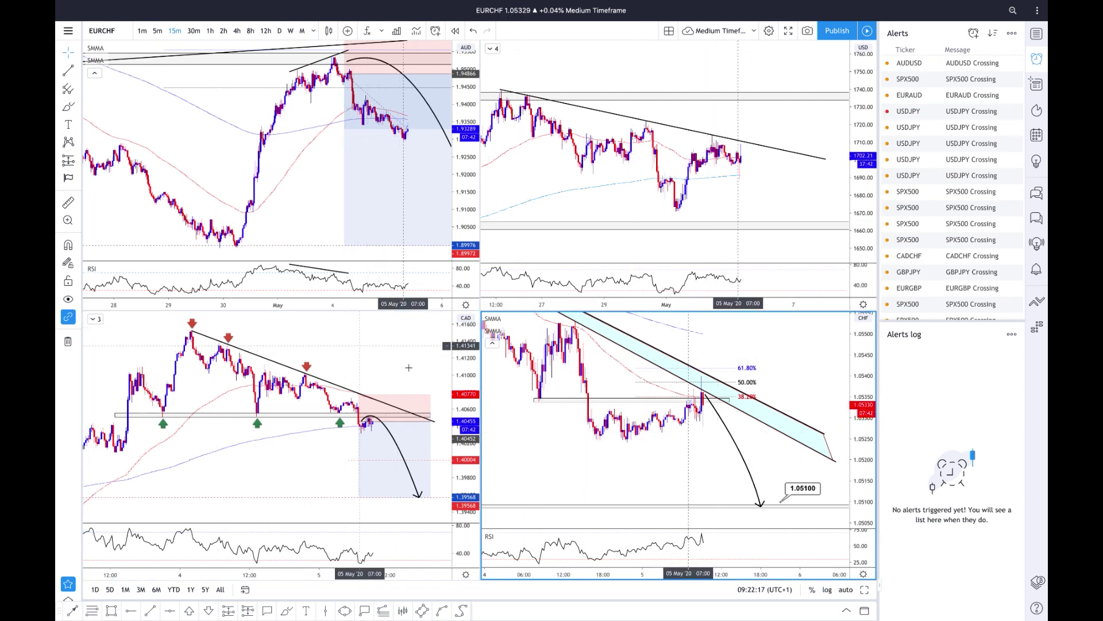
left_click(669, 32)
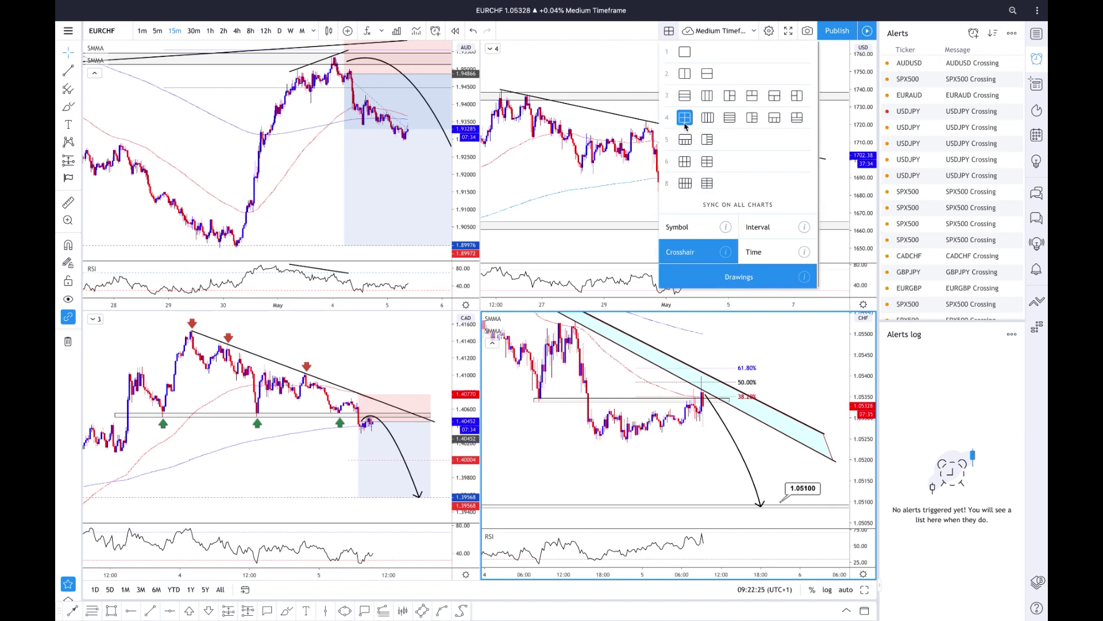
left_click(688, 232)
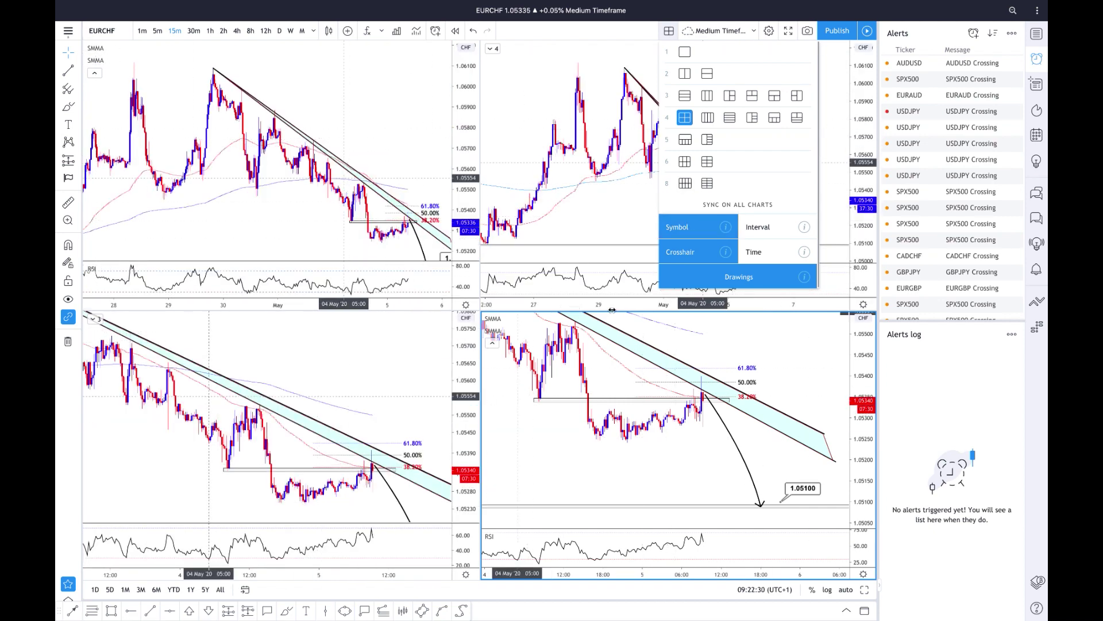
Set the top-left chart to 4h and top-right to 1h, then load GBPAUD from the Red list
left_click(357, 136)
left_click(237, 30)
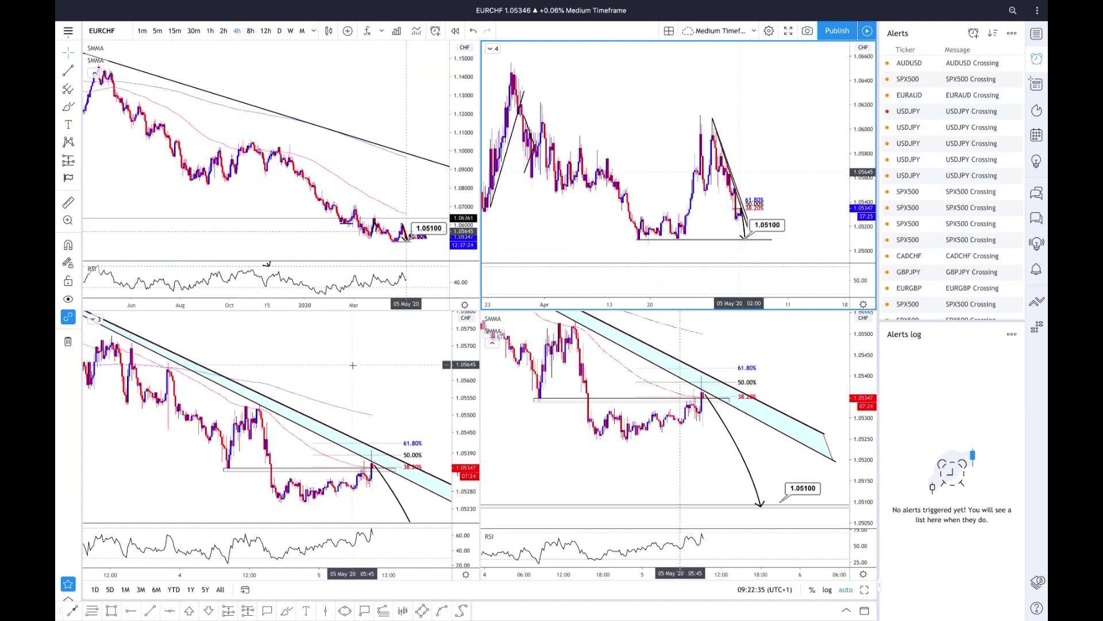
left_click(210, 31)
left_click(560, 456)
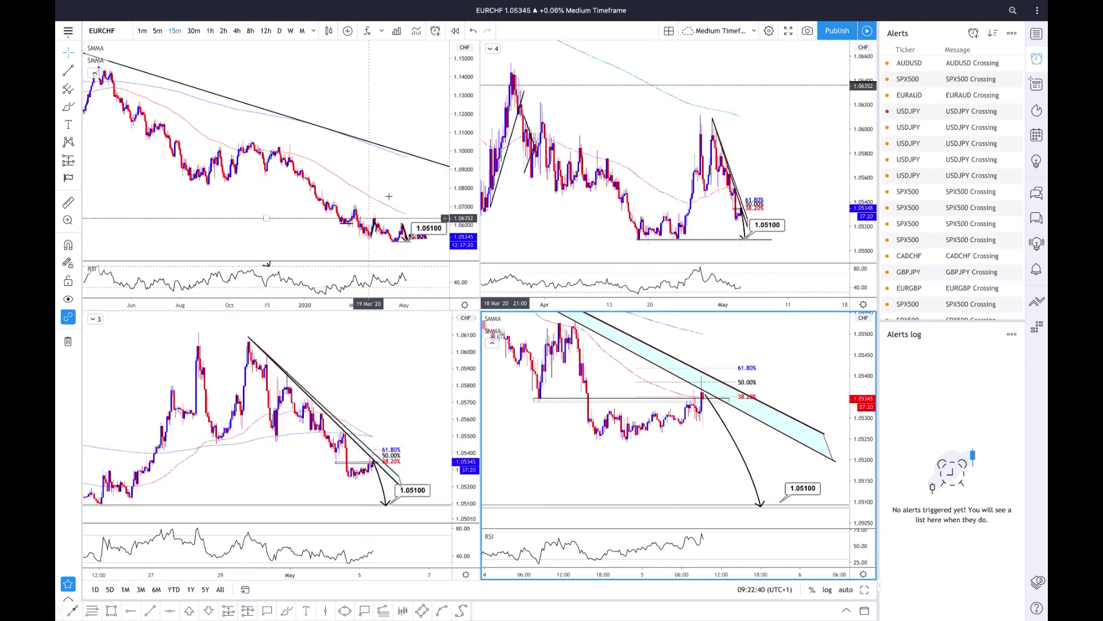
scroll(337, 234, "up", 5)
scroll(337, 234, "down", 4)
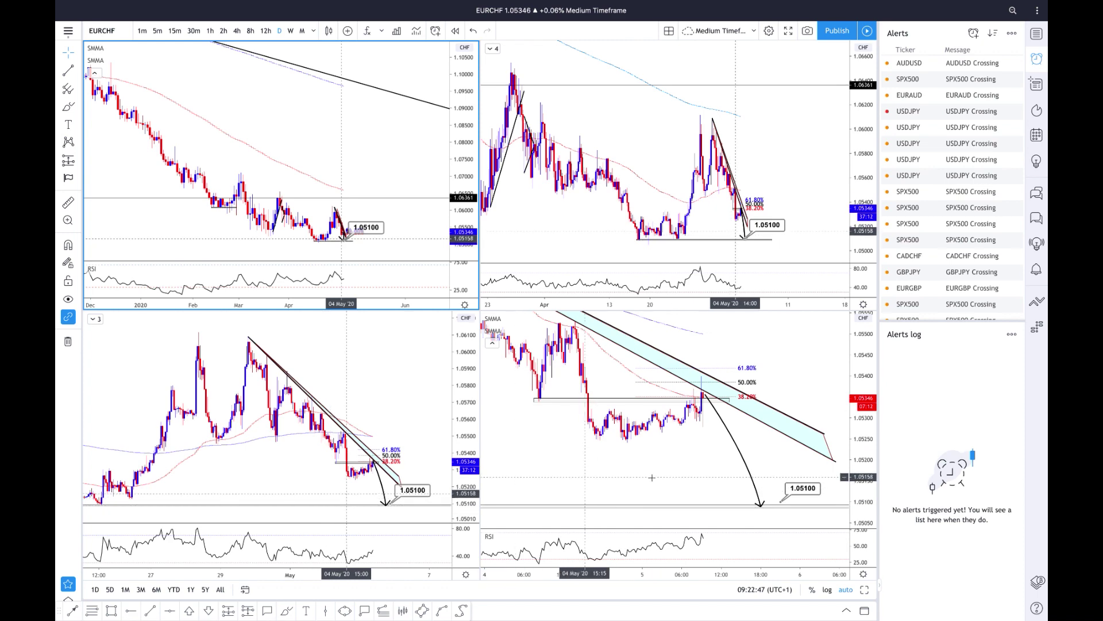
left_click(642, 433)
left_click(1041, 34)
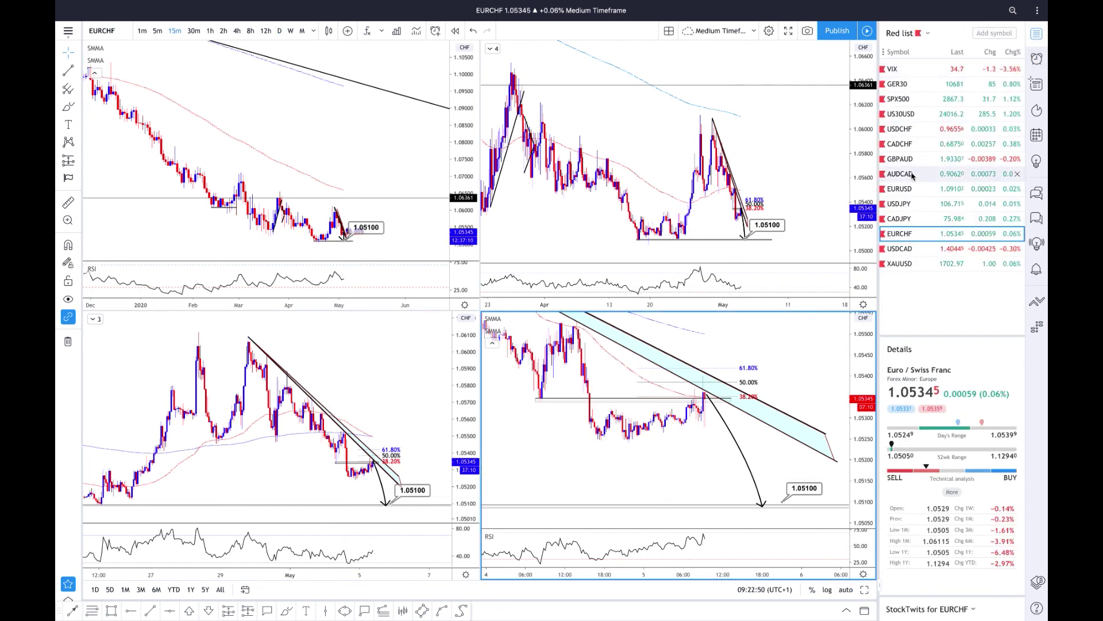
left_click(903, 160)
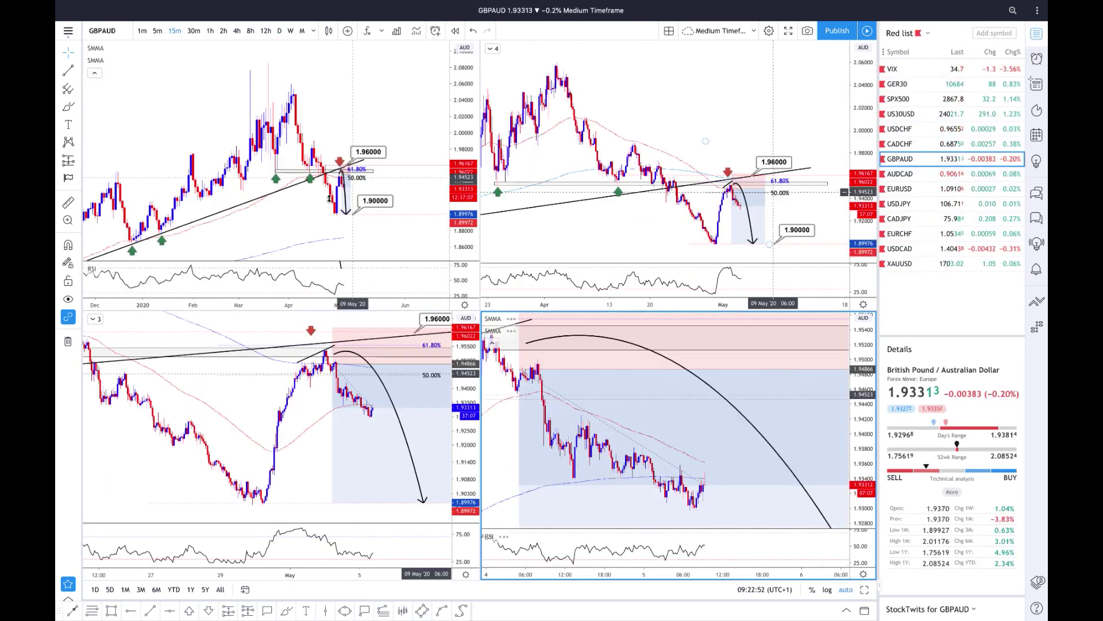
Make the top-left daily GBPAUD chart the active pane
left_click(403, 89)
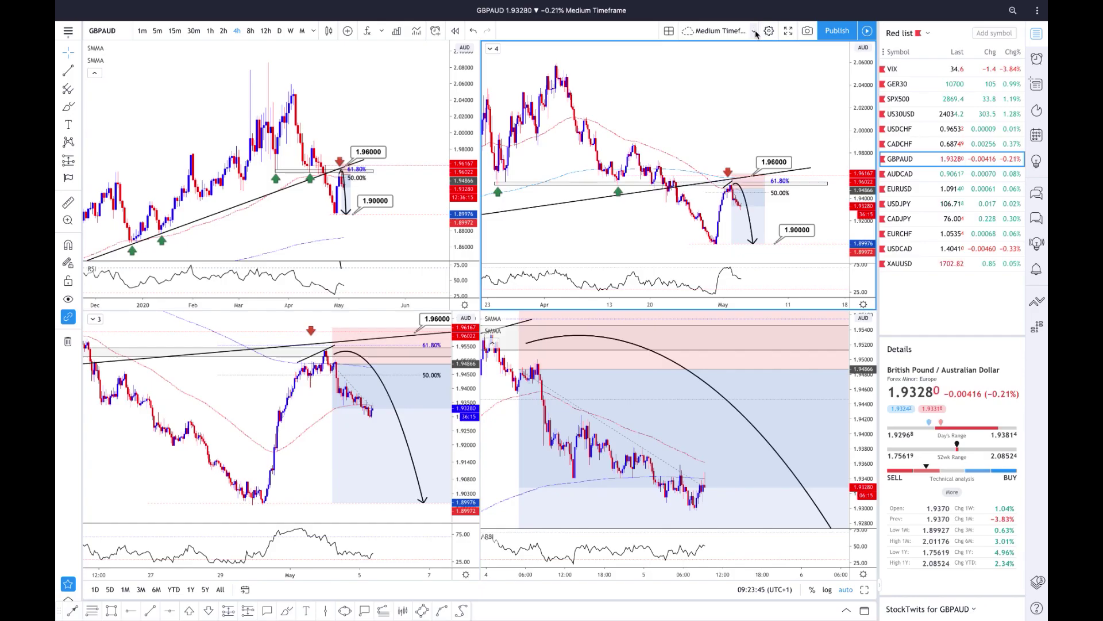
Open the layout menu beside 'Medium Timeframe' to see autosave, save, rename, copy and load options
left_click(756, 32)
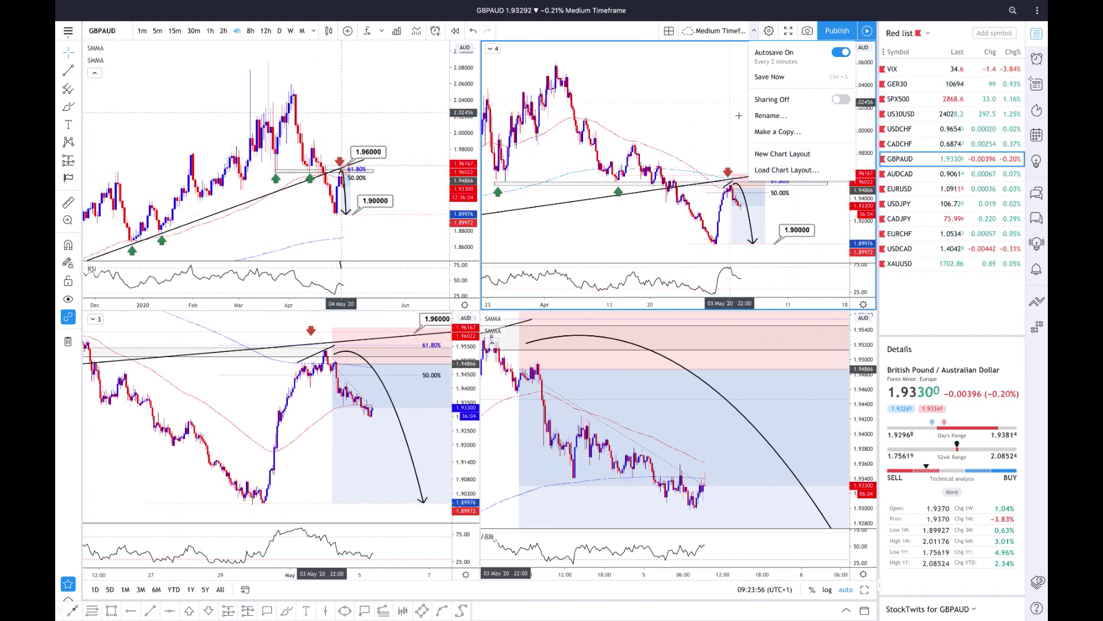
Load the saved 'Black multi pair' layout with its GBPNZD, NZDCAD, SPX500 and EURJPY charts
left_click(774, 171)
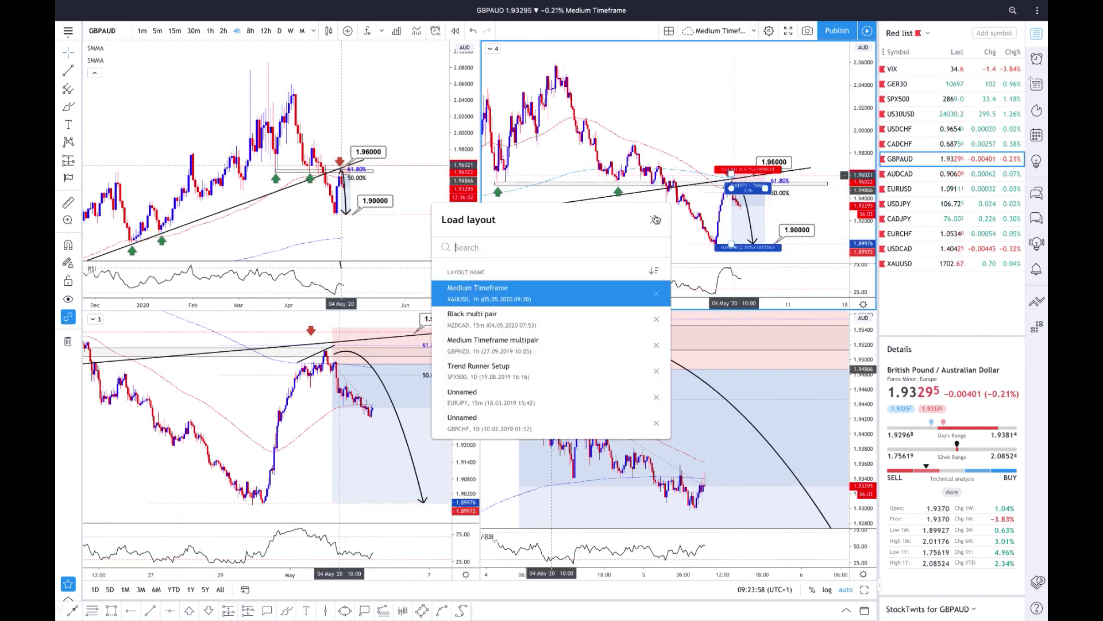
left_click(501, 324)
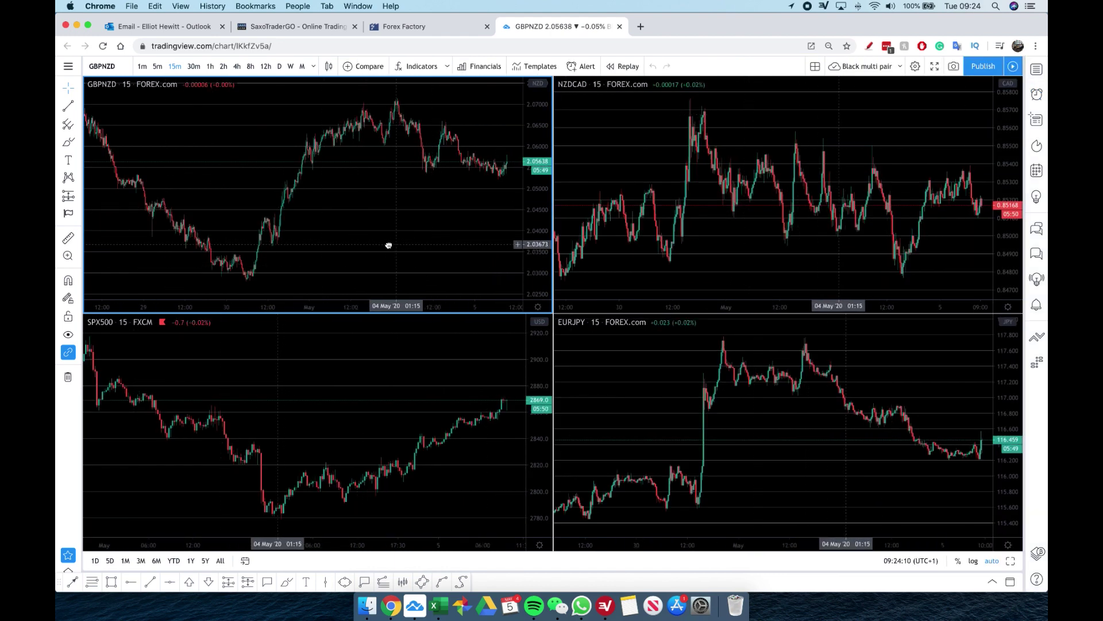
Pan the GBPNZD and NZDCAD charts to leave space after the latest candles
left_click_drag(389, 243, 384, 219)
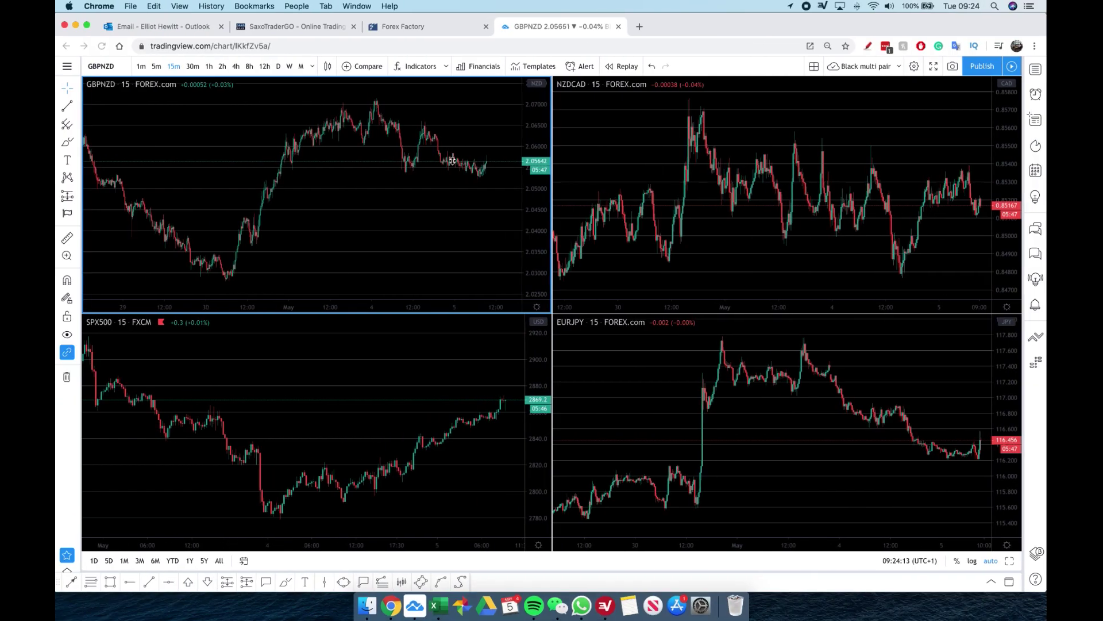
left_click(773, 441)
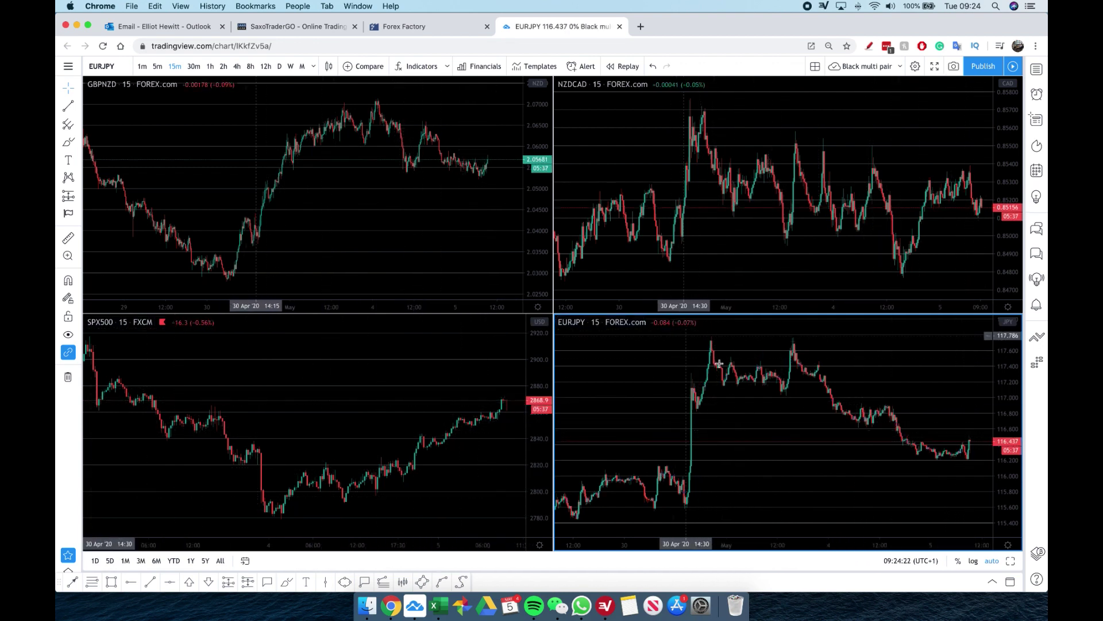
left_click_drag(821, 258, 763, 248)
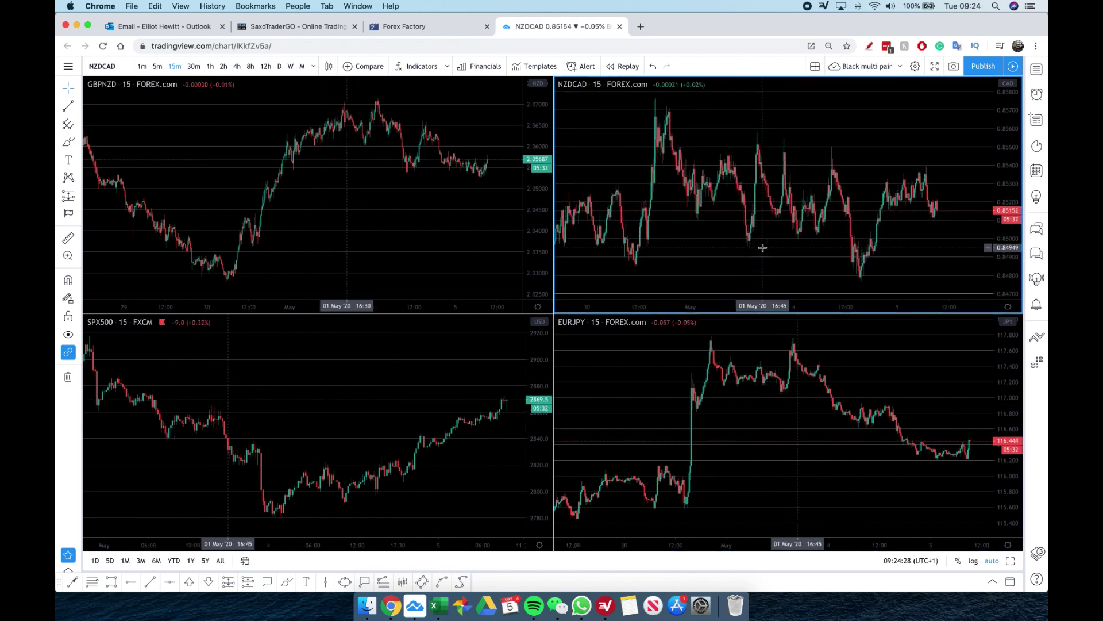
Return to the four-chart GBPAUD layout and bring up the Screener choices on the home page
key("ctrl+Right")
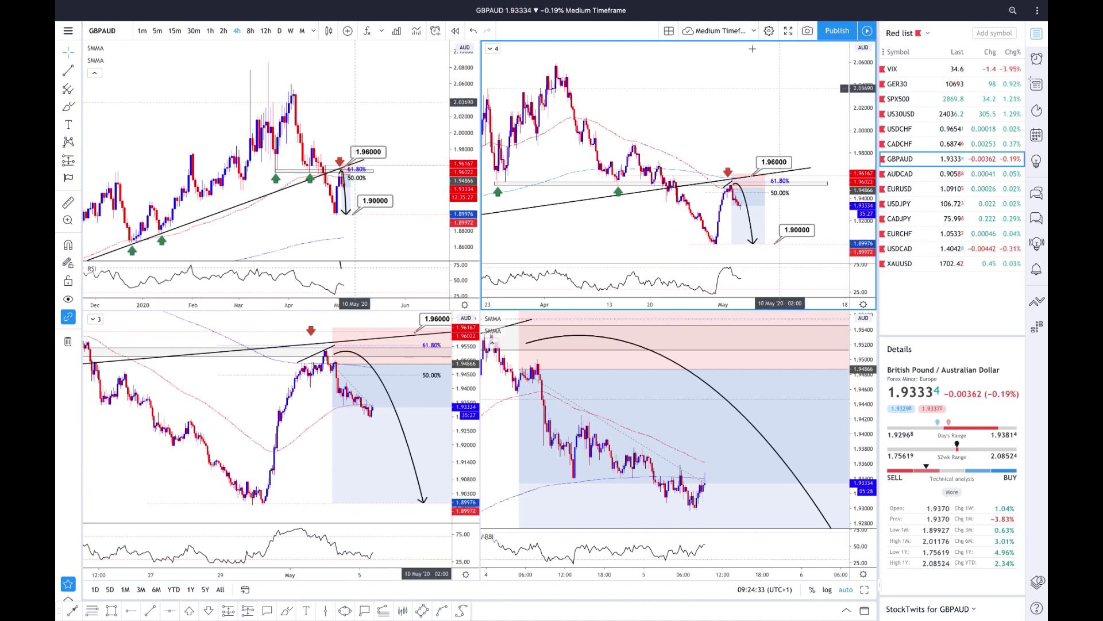
left_click(753, 31)
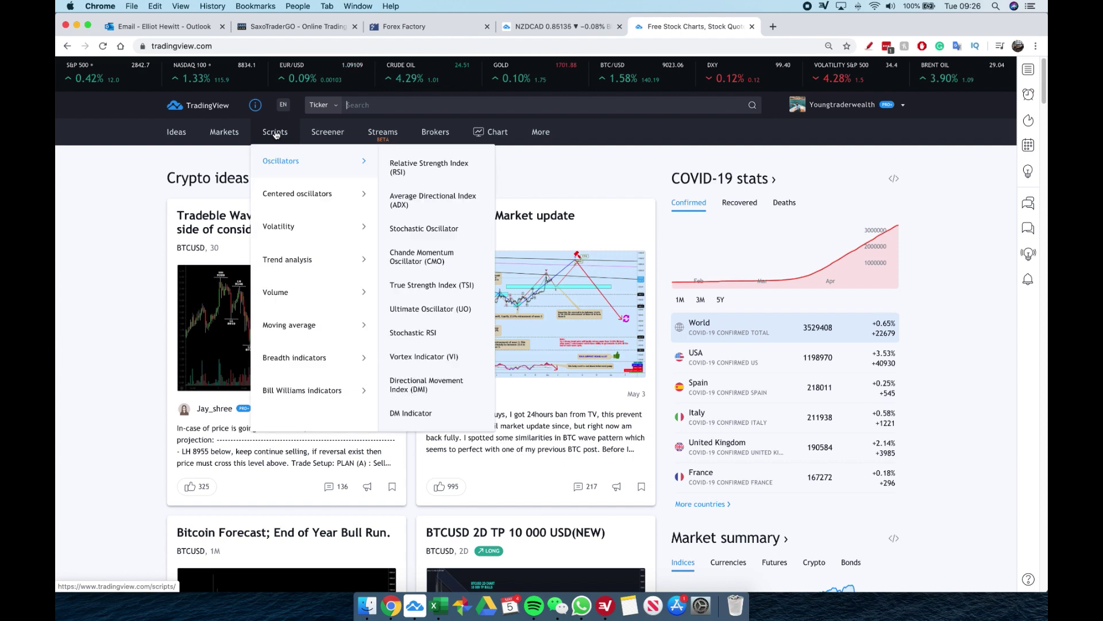
mouse_move(340, 131)
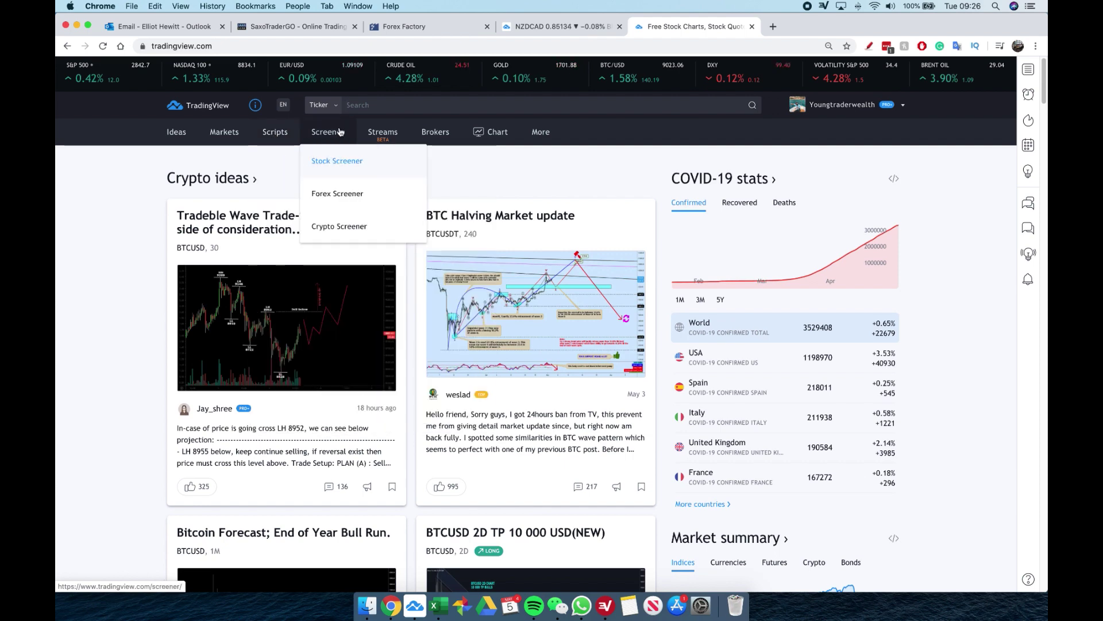
Open the Forex Screener, reset all filters including Change %, and sort by last price, highest first
left_click(341, 199)
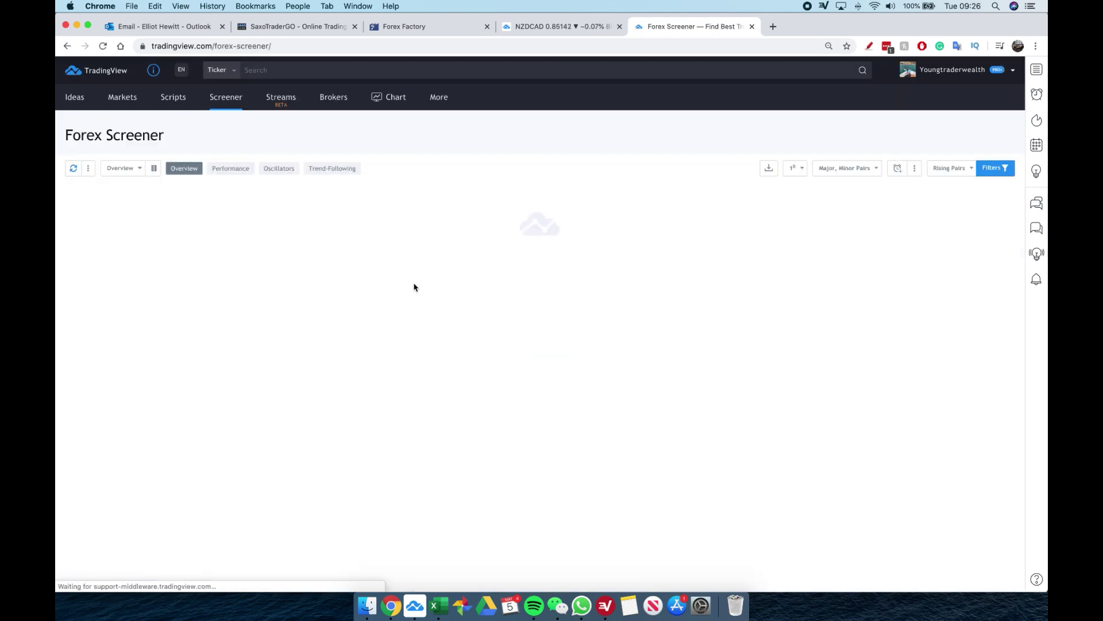
left_click(989, 162)
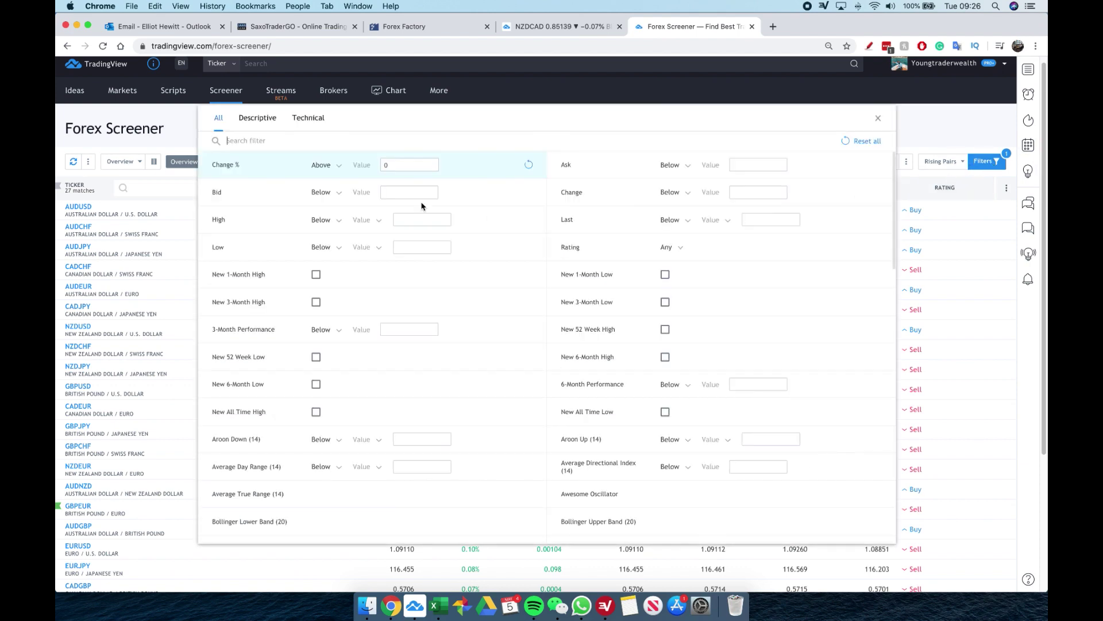
left_click(865, 140)
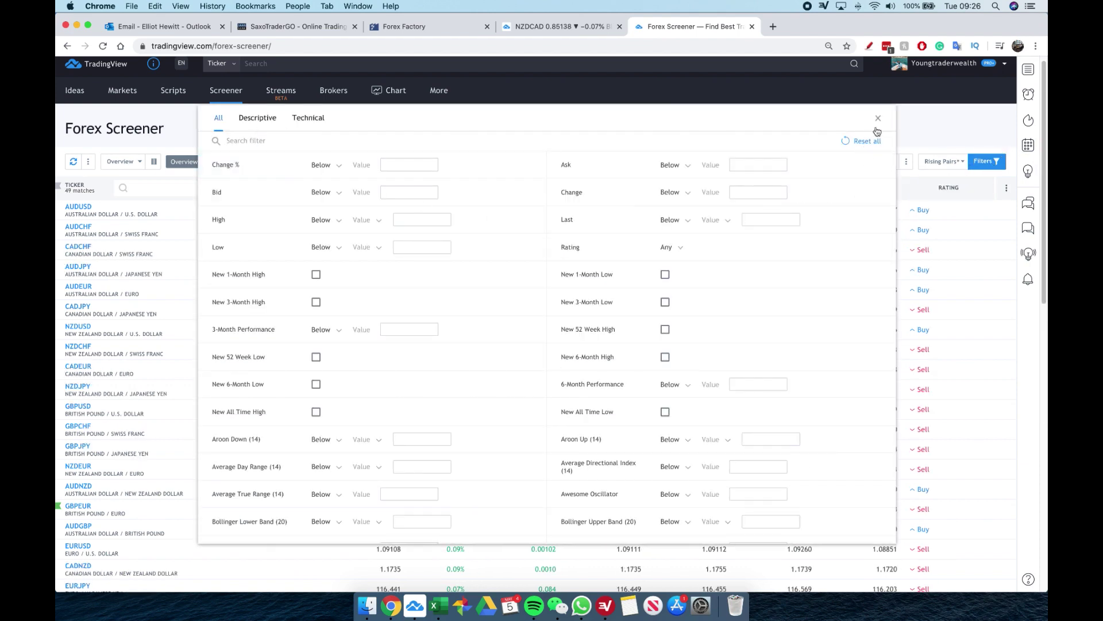
left_click(877, 119)
left_click(363, 188)
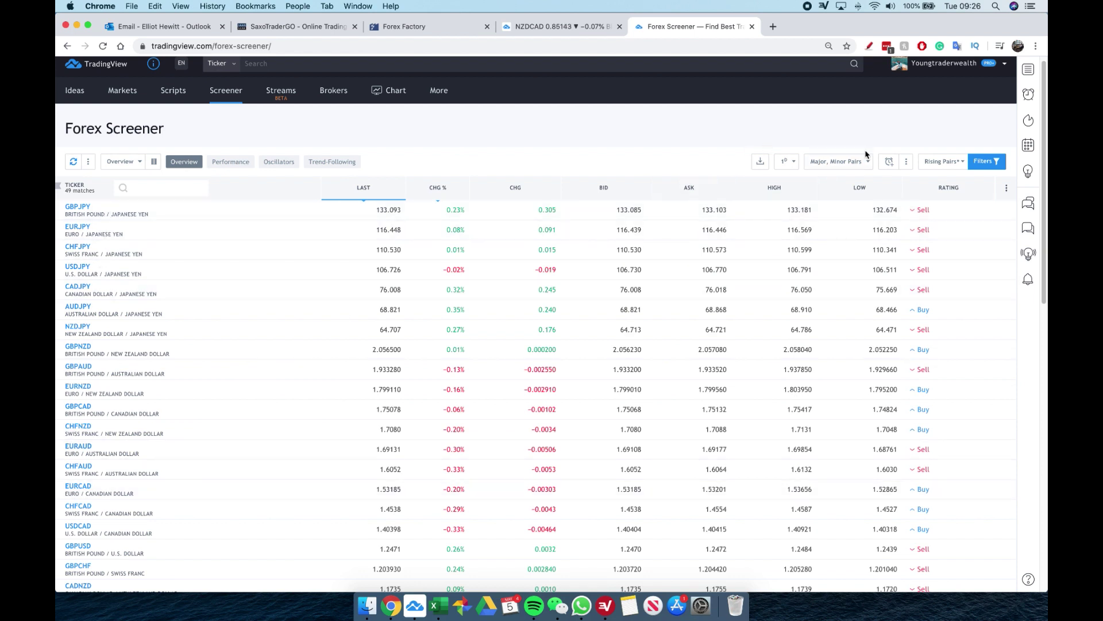
Remove the RATING column from the Forex Screener so the table ends with HIGH and LOW
left_click(757, 124)
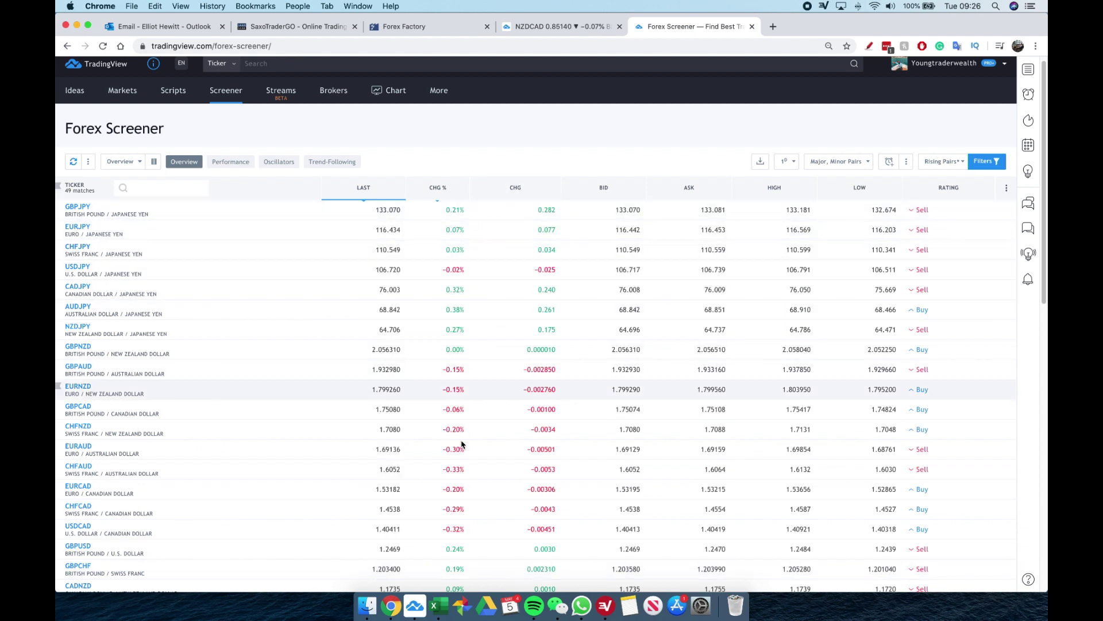
left_click(1006, 188)
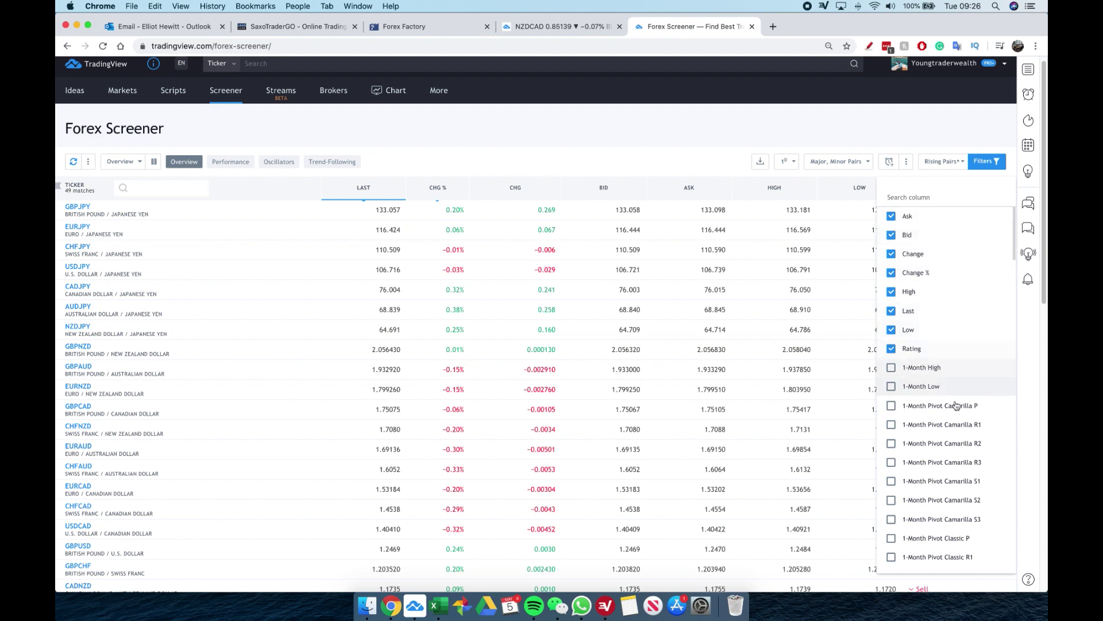
scroll(926, 506, "down", 5)
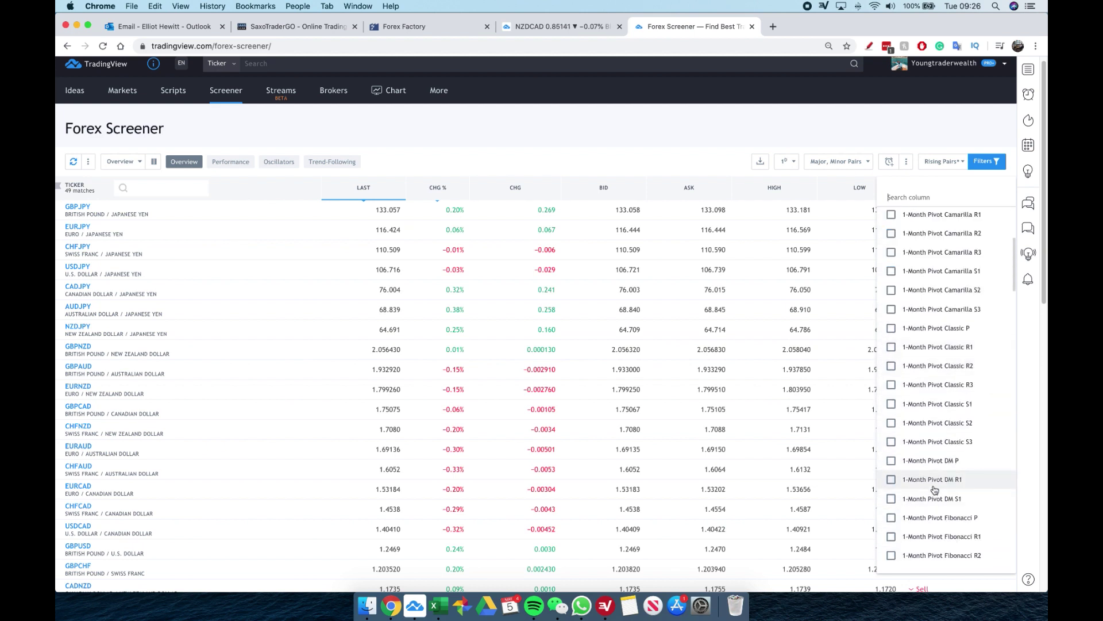
left_click(722, 136)
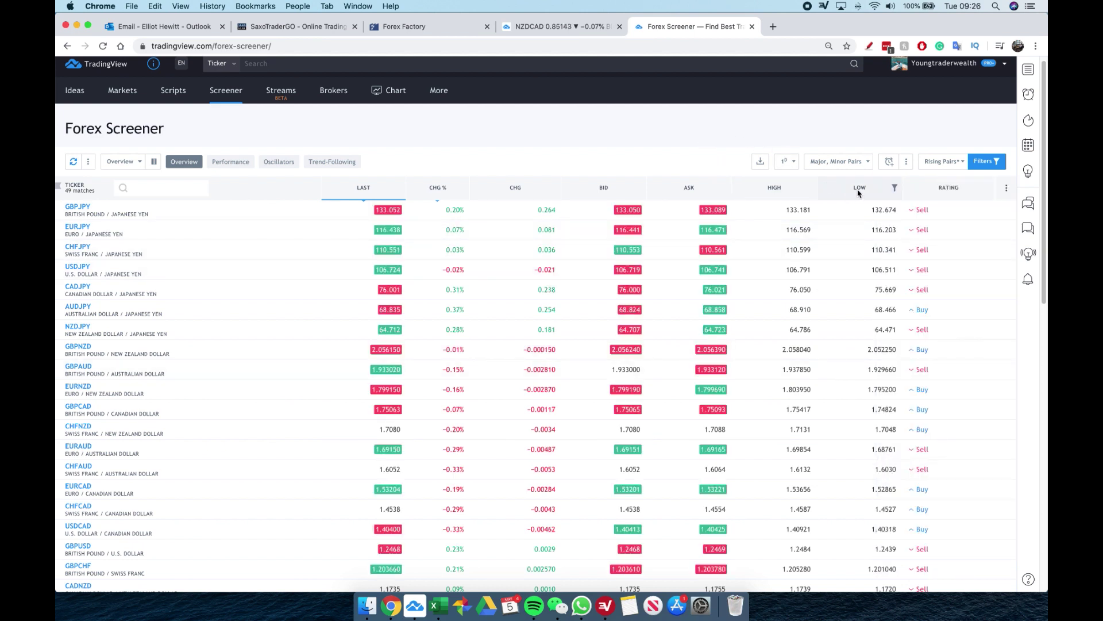
left_click(954, 188)
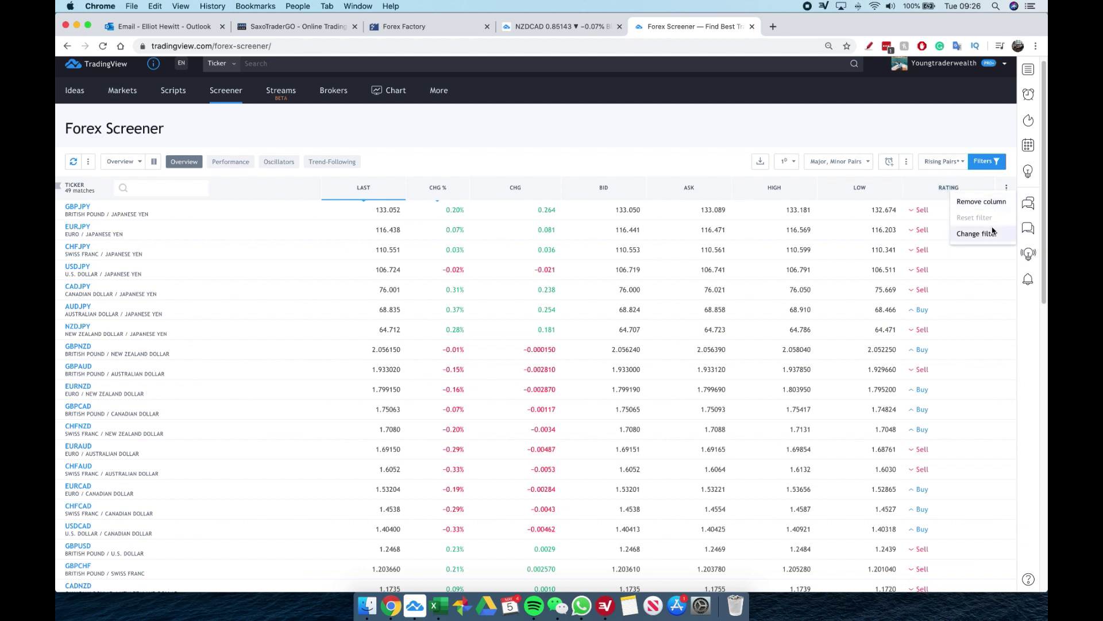
left_click(982, 202)
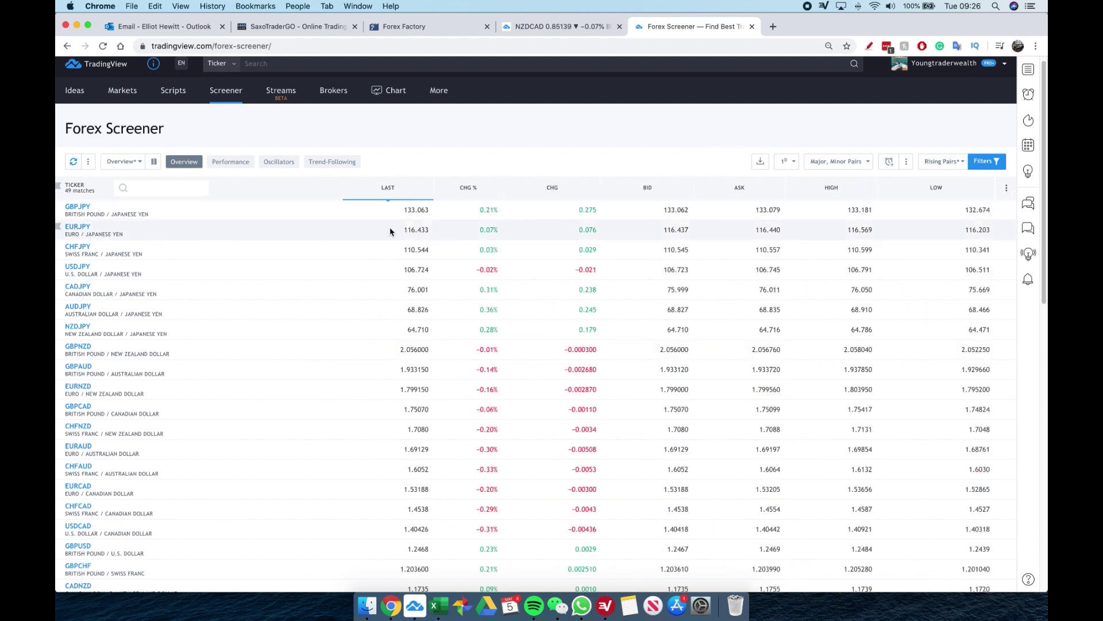